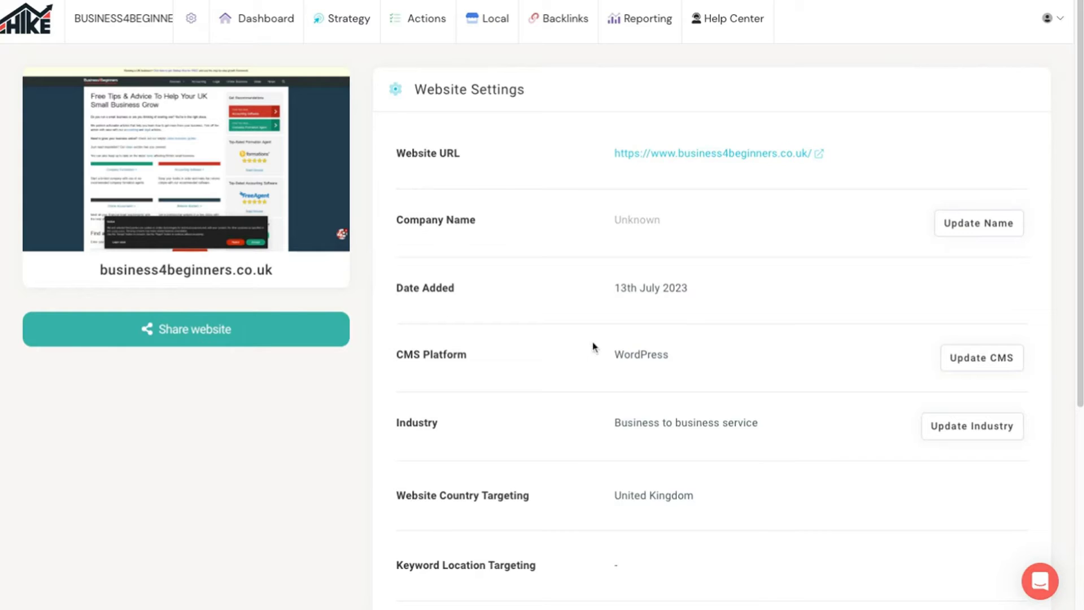
Return to the dashboard and review the keyword rankings, traffic, backlink and outreach widgets.
click(272, 27)
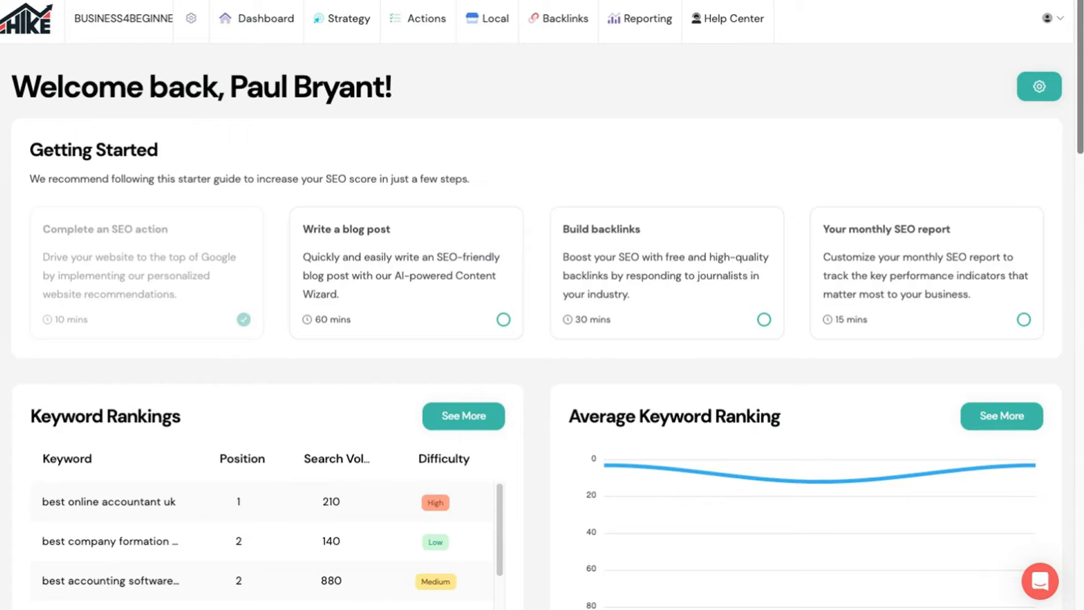
scroll(542, 327, down, 4)
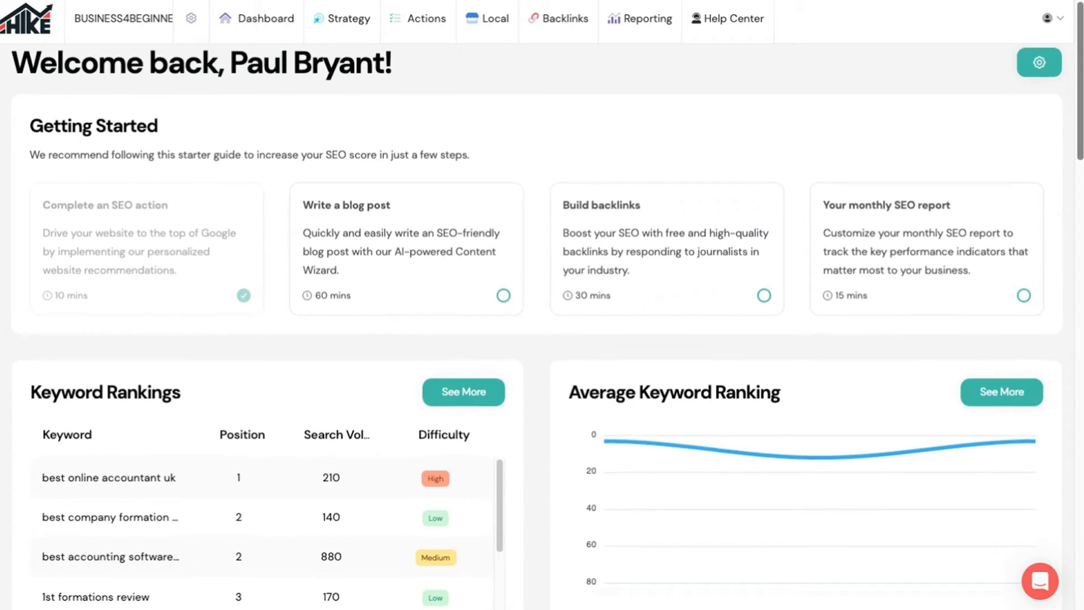
scroll(542, 328, down, 6)
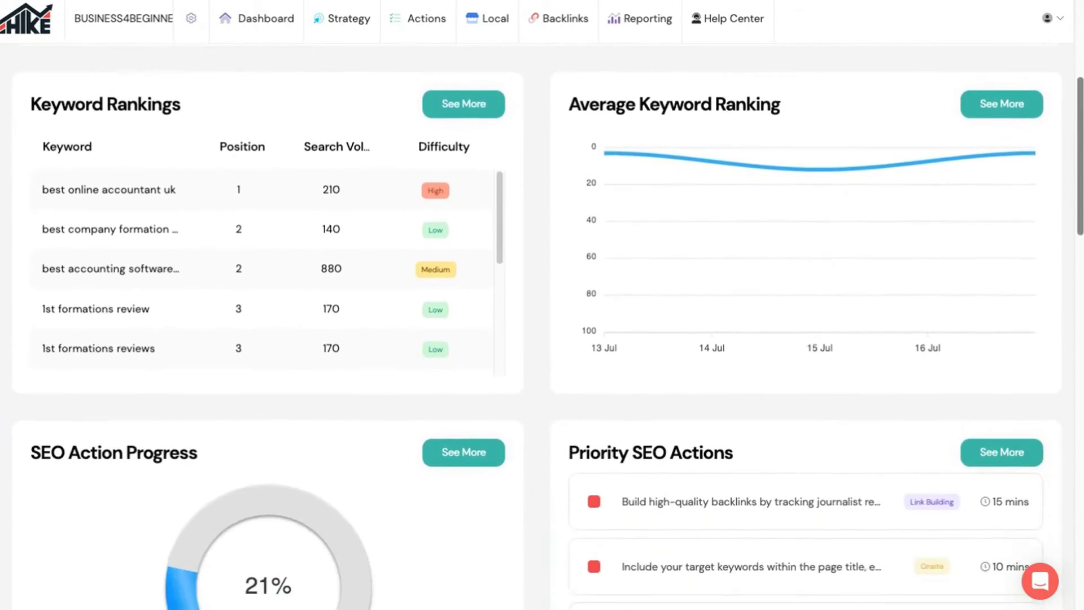
scroll(543, 327, down, 6)
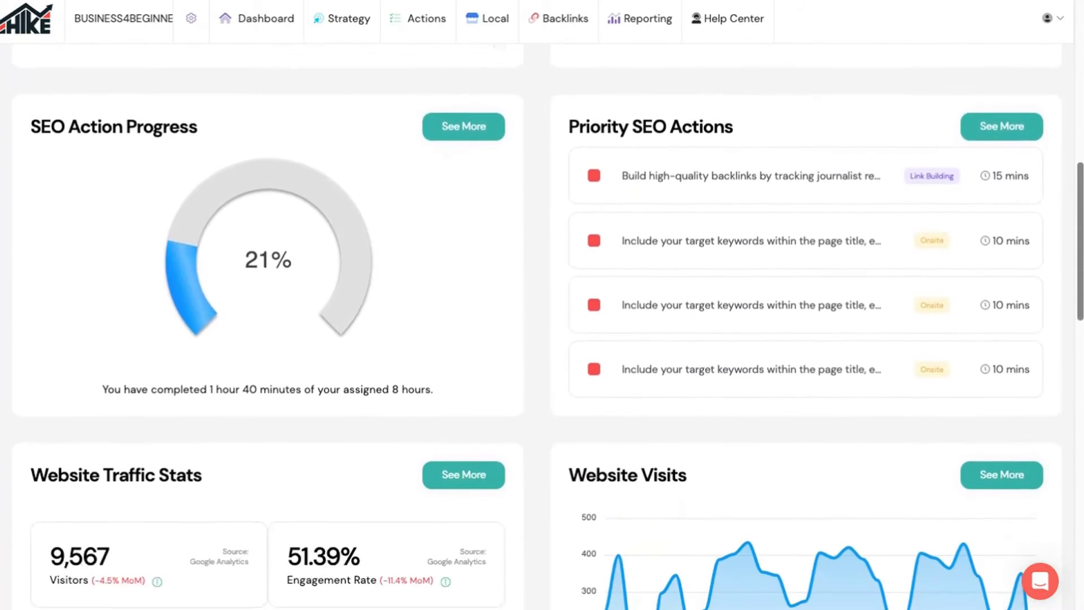
scroll(542, 327, down, 9)
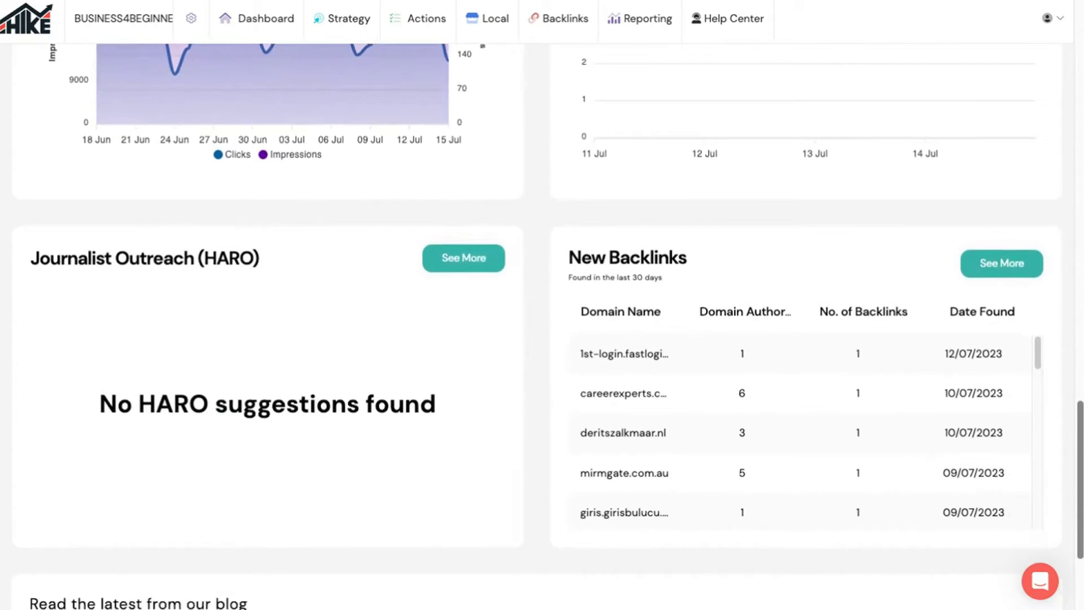
scroll(542, 326, down, 2)
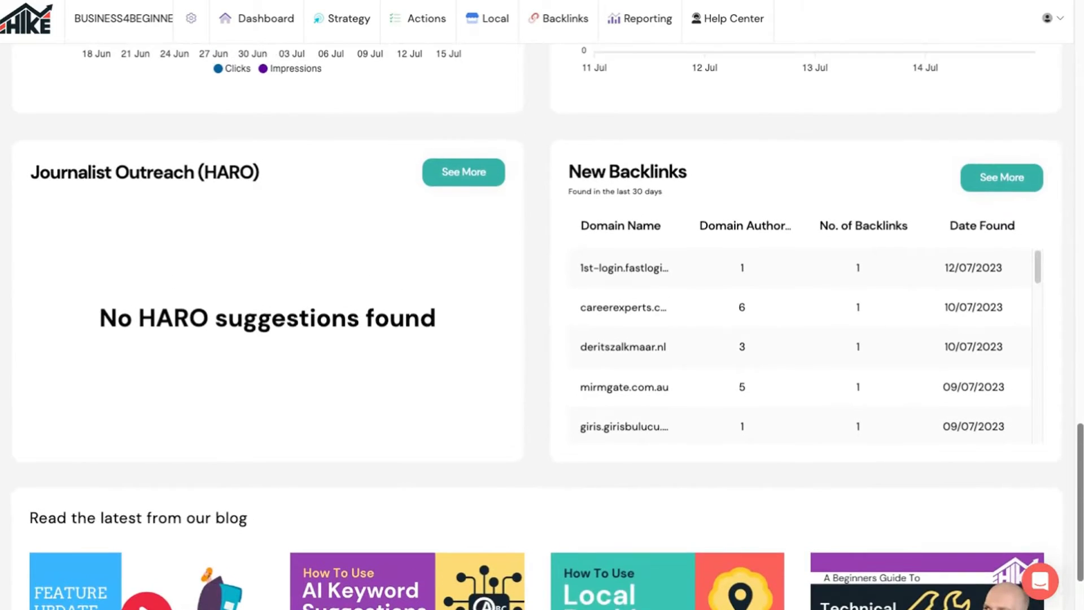
scroll(542, 326, up, 10)
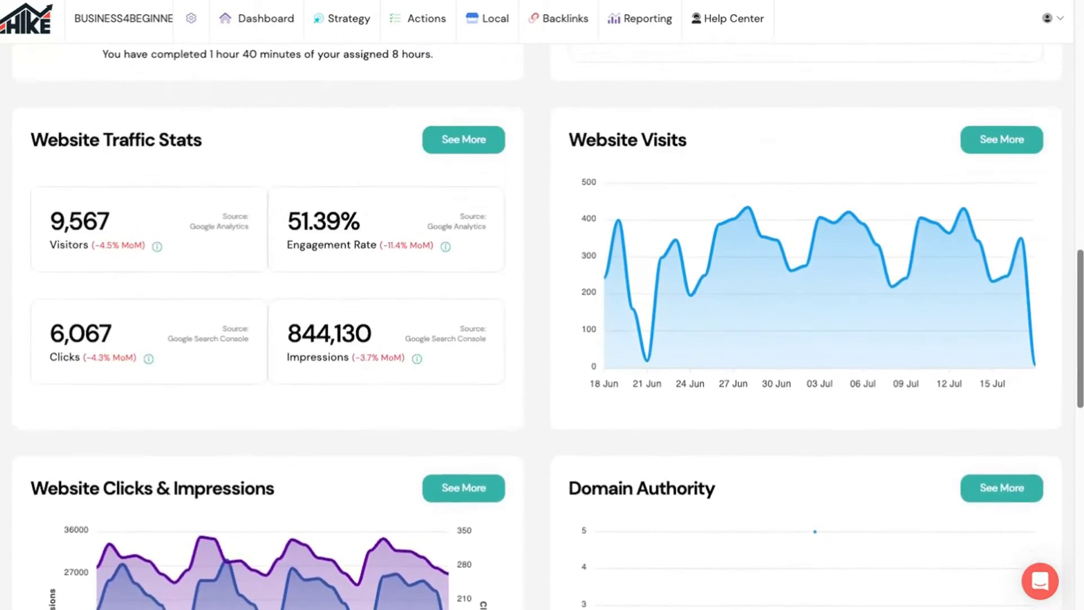
scroll(542, 326, up, 10)
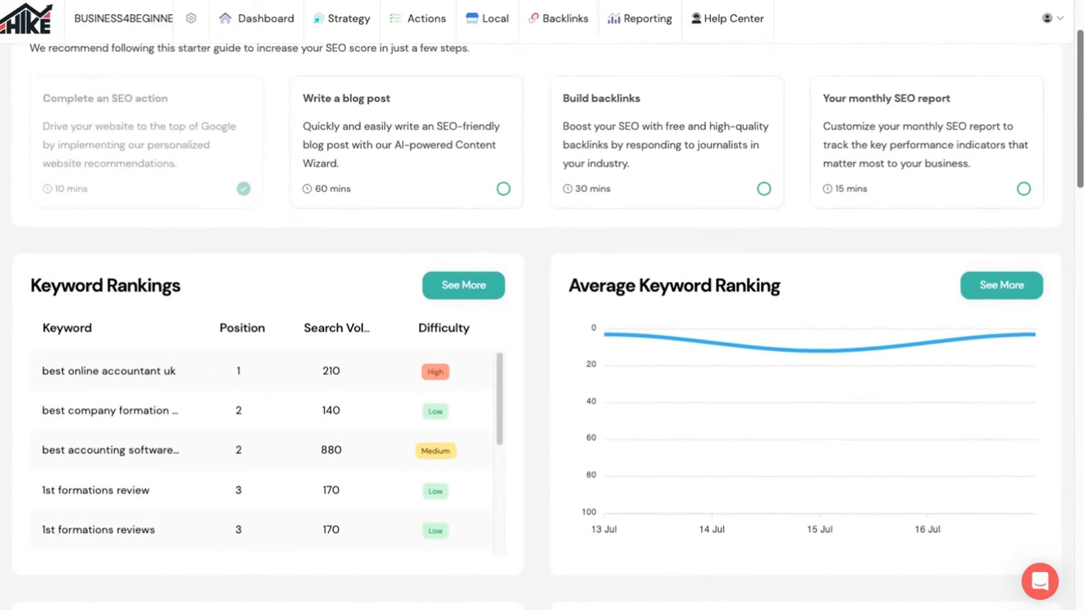
scroll(543, 326, up, 3)
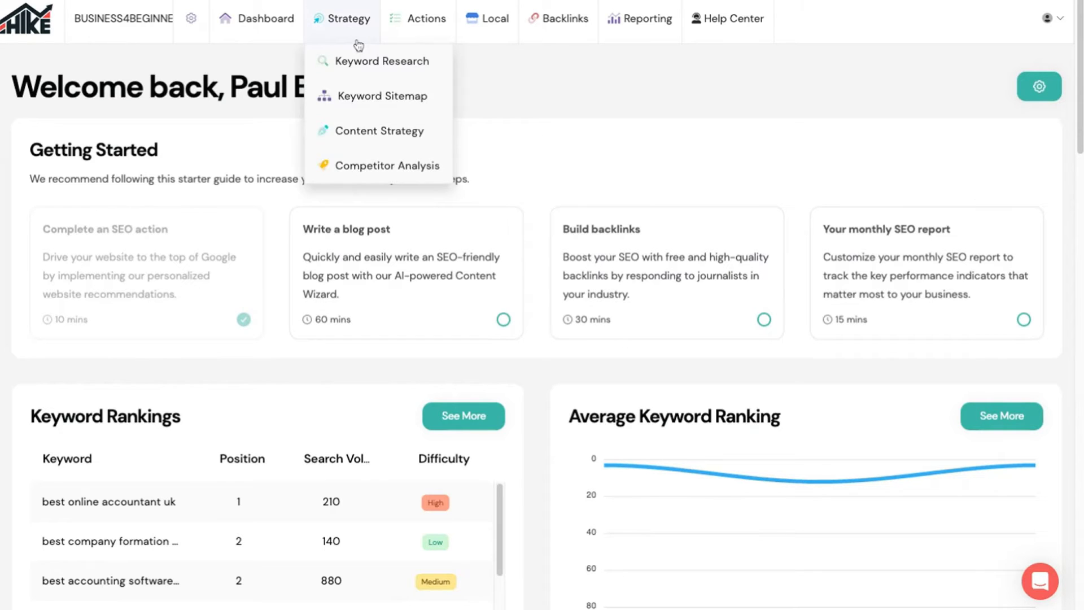
mouse_move(627, 37)
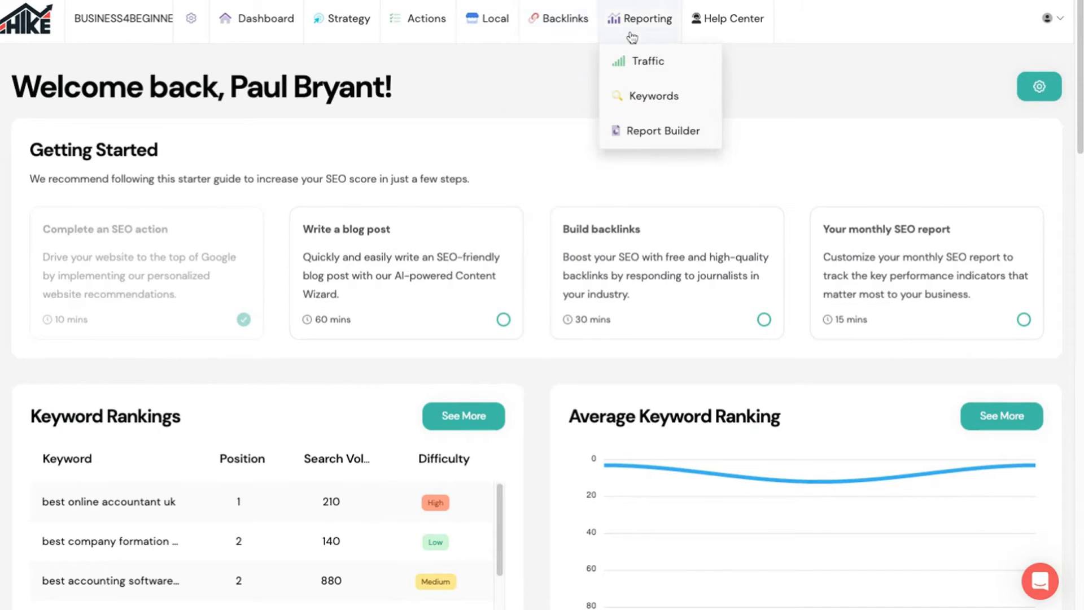
mouse_move(359, 40)
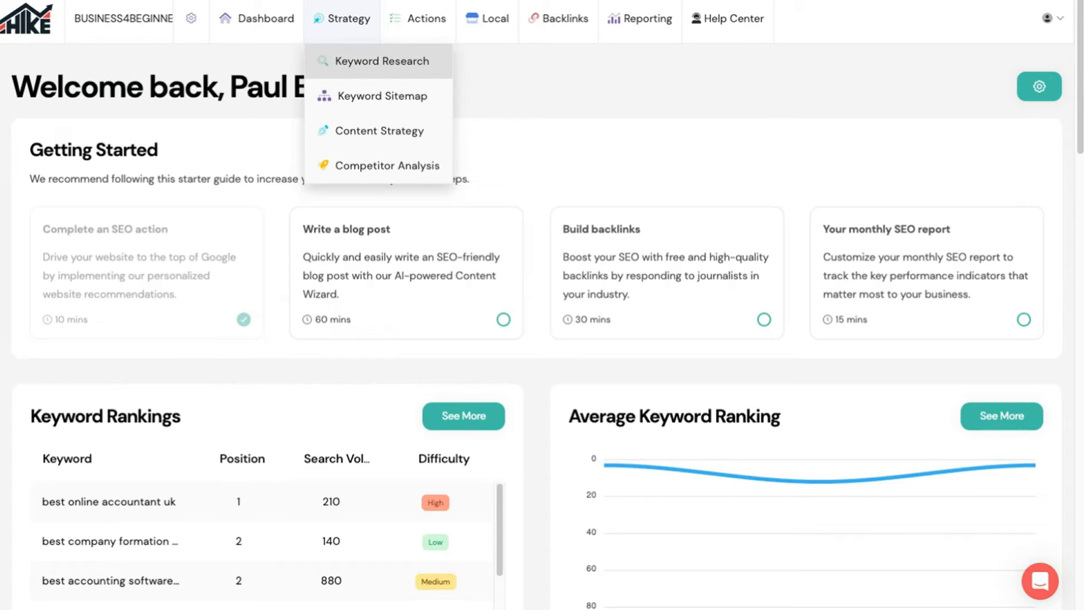
In Keyword Research, add 'companies made simple' to the chosen keywords, reaching 12/100.
click(382, 61)
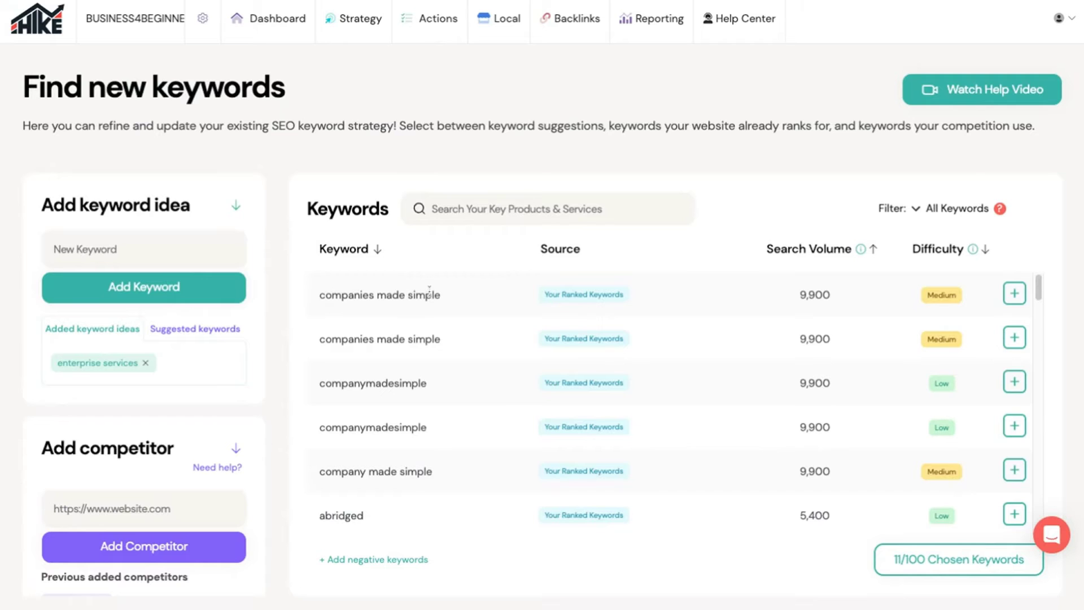
mouse_move(1041, 283)
mouse_down()
mouse_move(1042, 341)
mouse_move(1045, 271)
mouse_up()
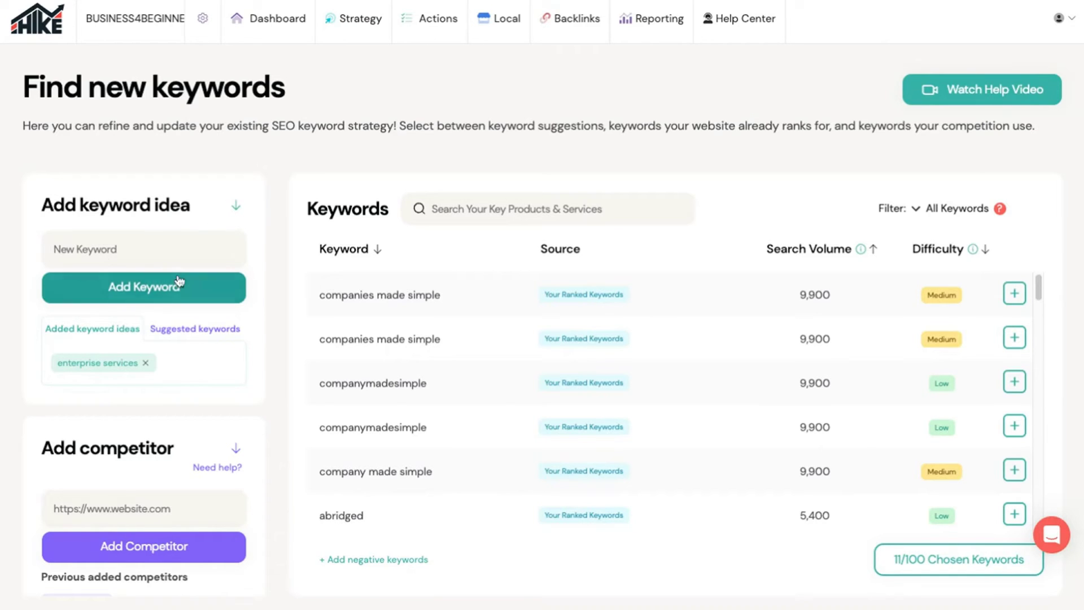
mouse_move(191, 328)
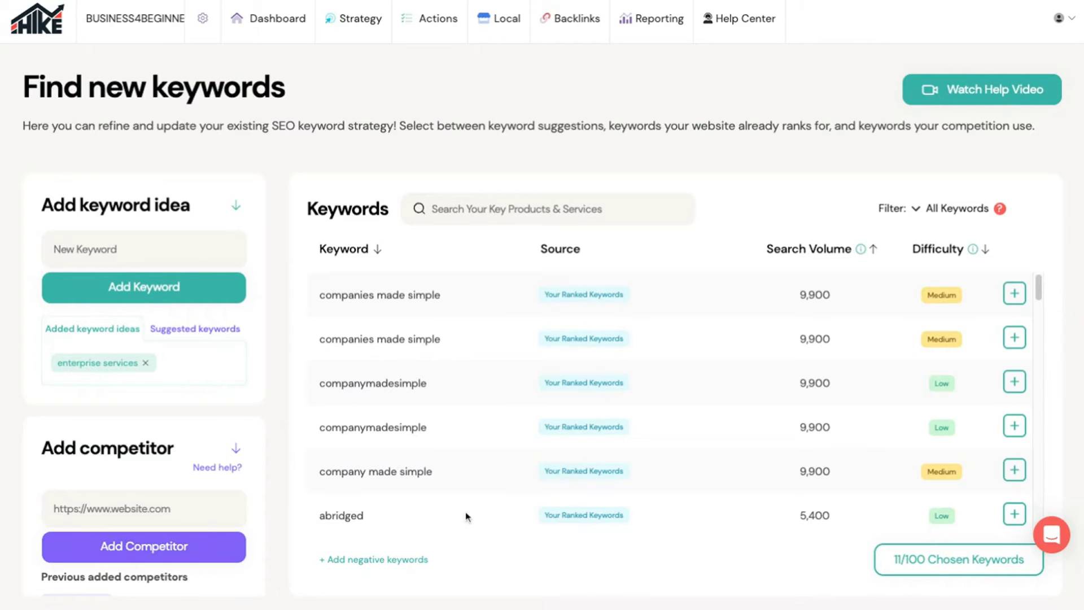
click(1015, 294)
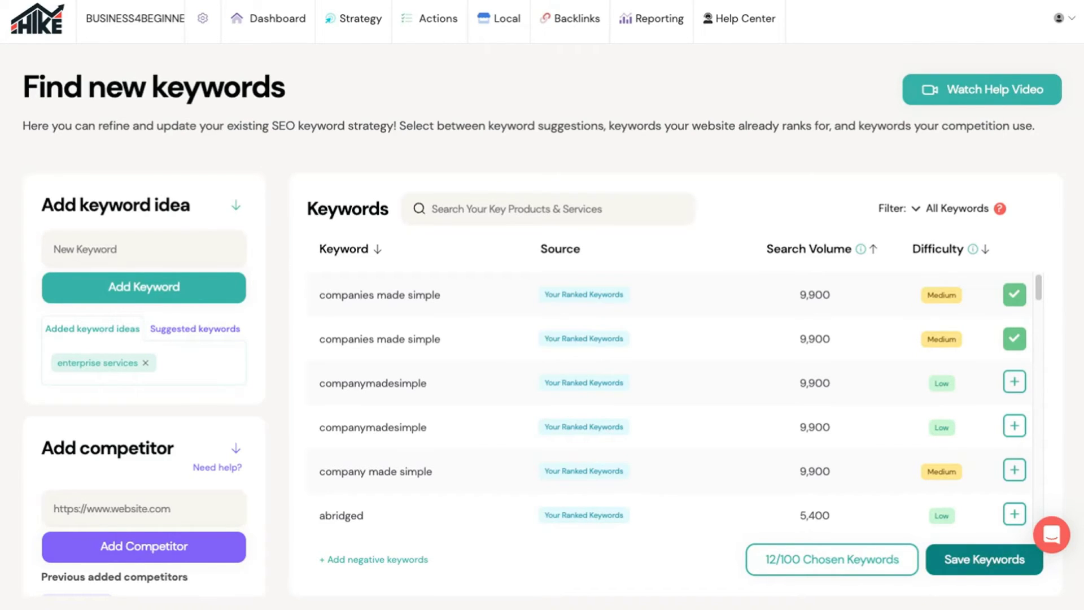
click(985, 559)
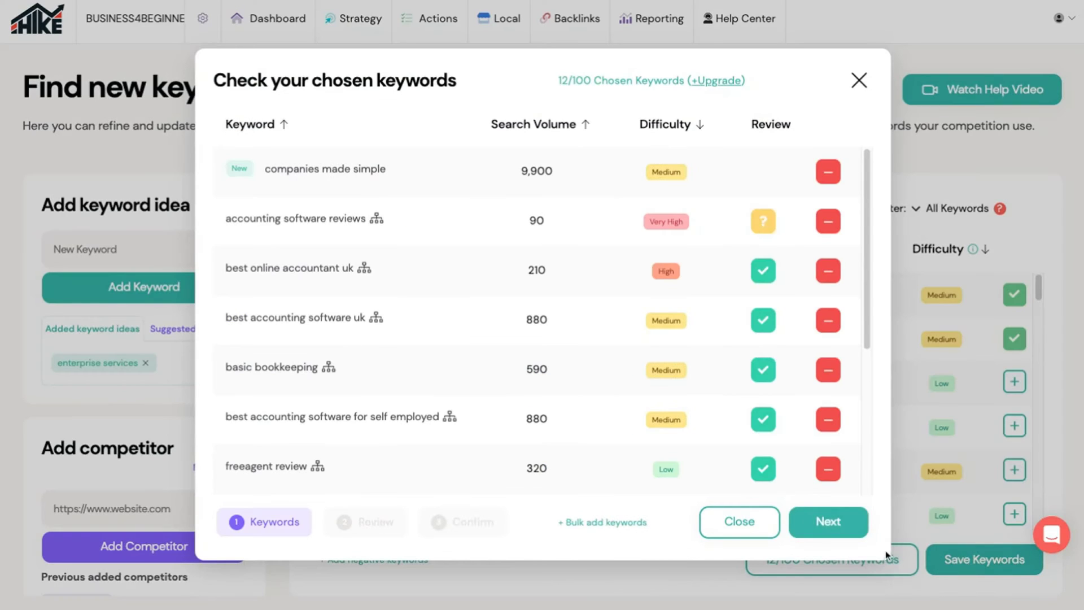
click(846, 528)
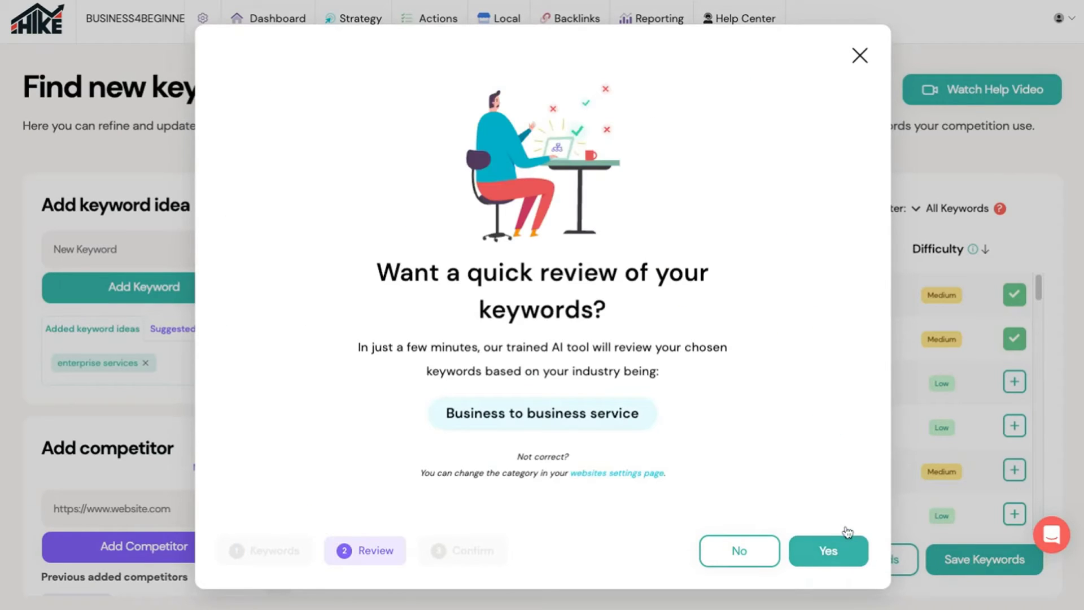
click(829, 551)
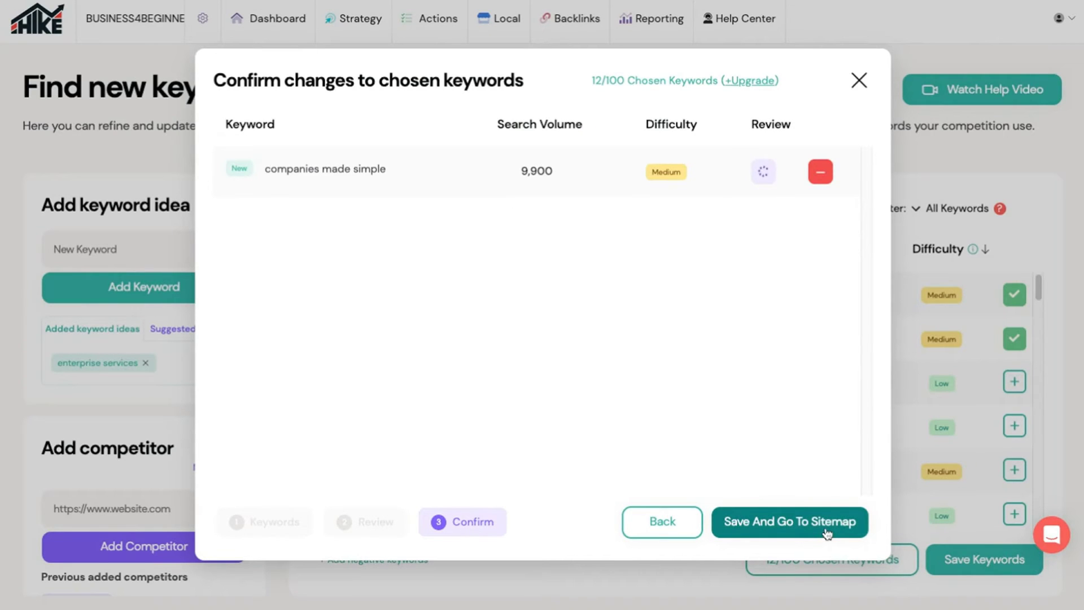
click(859, 84)
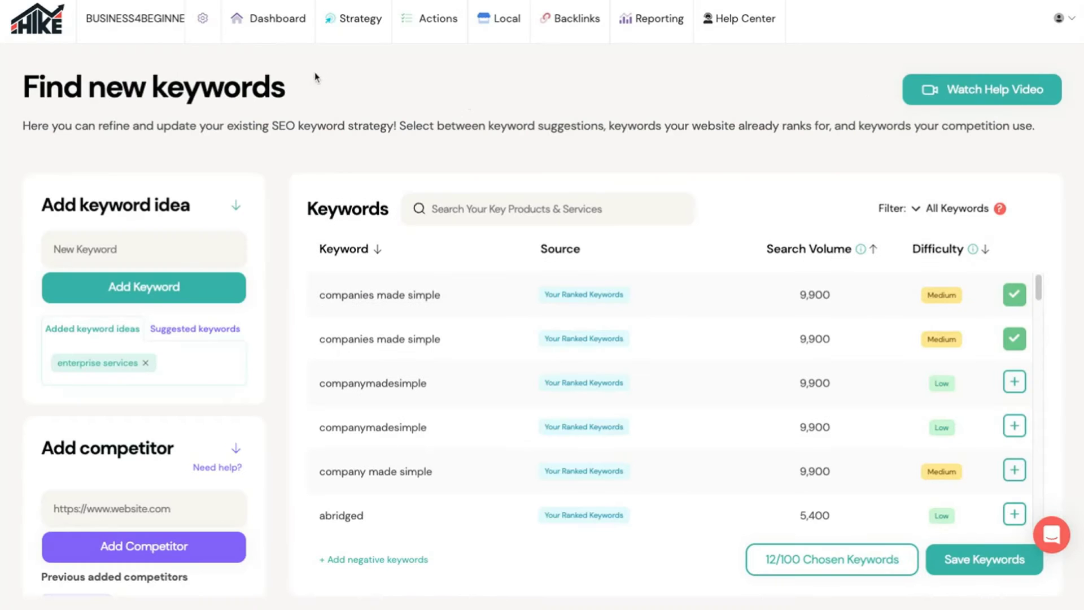
mouse_move(341, 40)
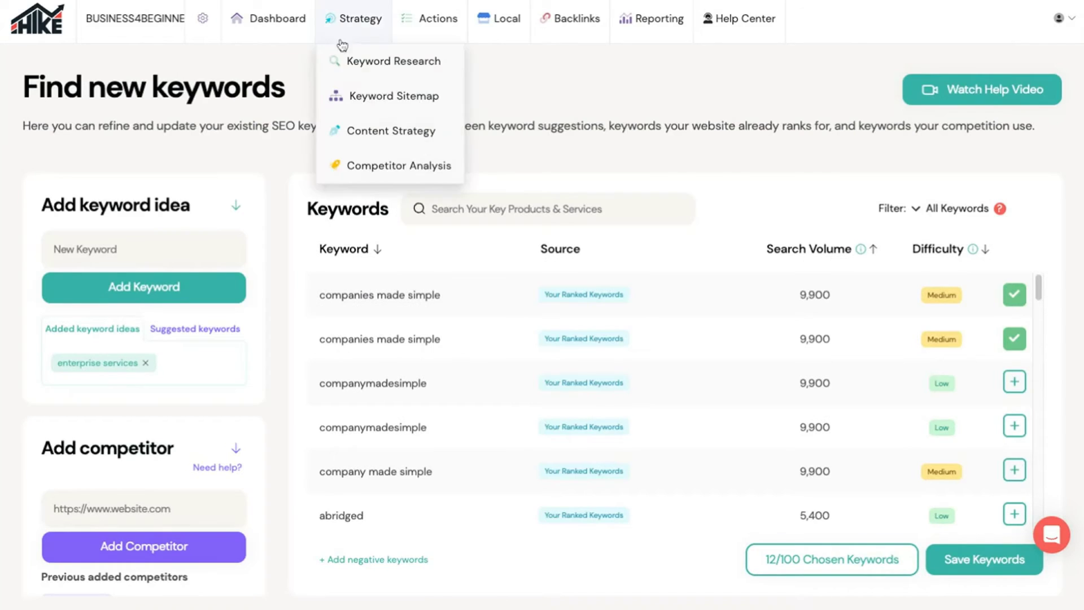
Open the Keyword Sitemap and save it only, without refreshing actions.
click(388, 94)
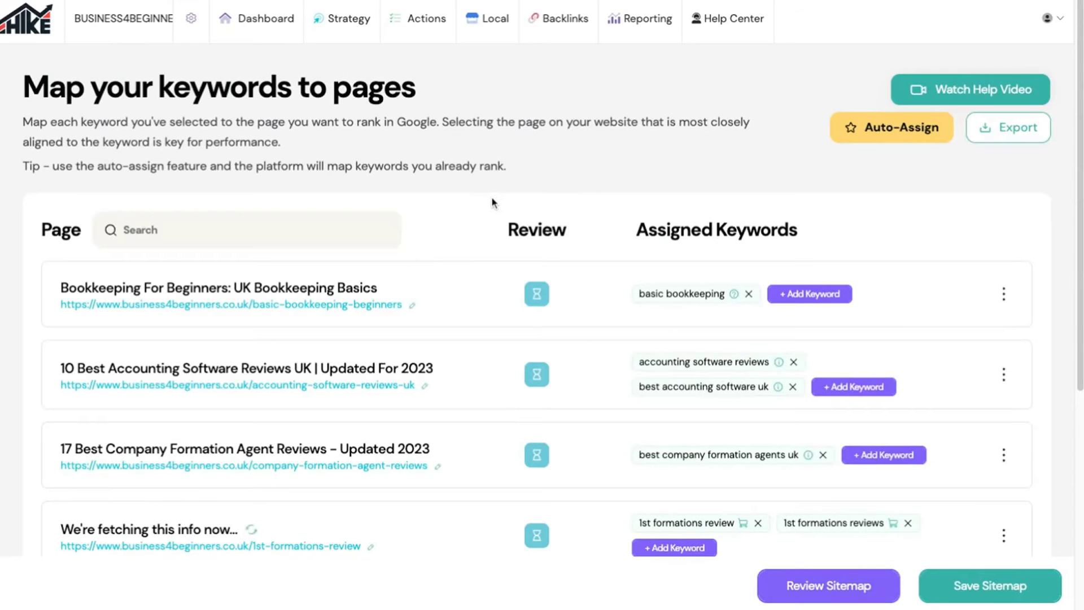
scroll(438, 286, down, 2)
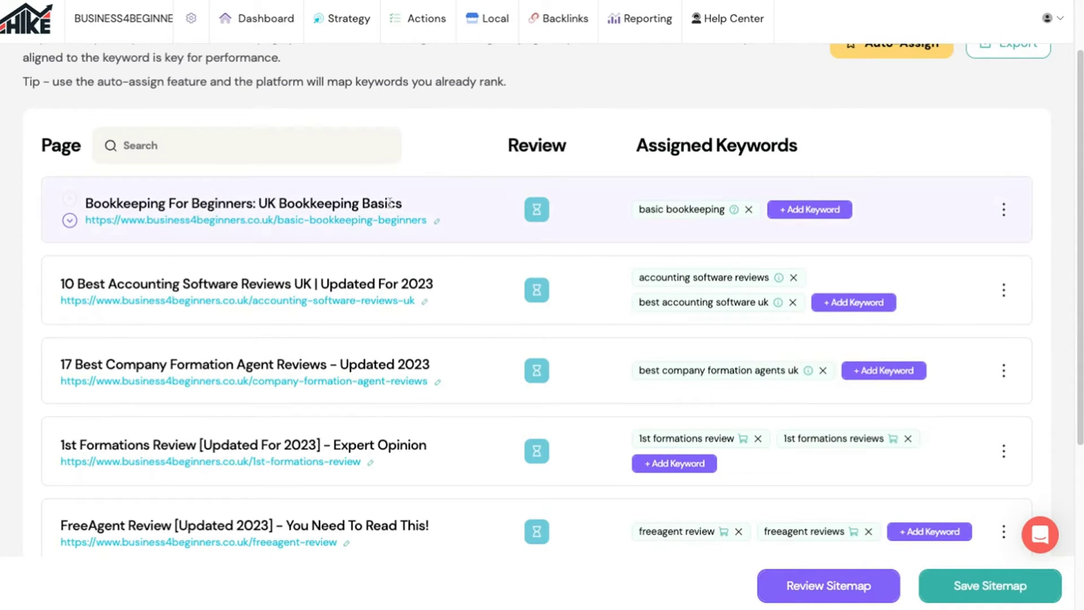
mouse_move(721, 210)
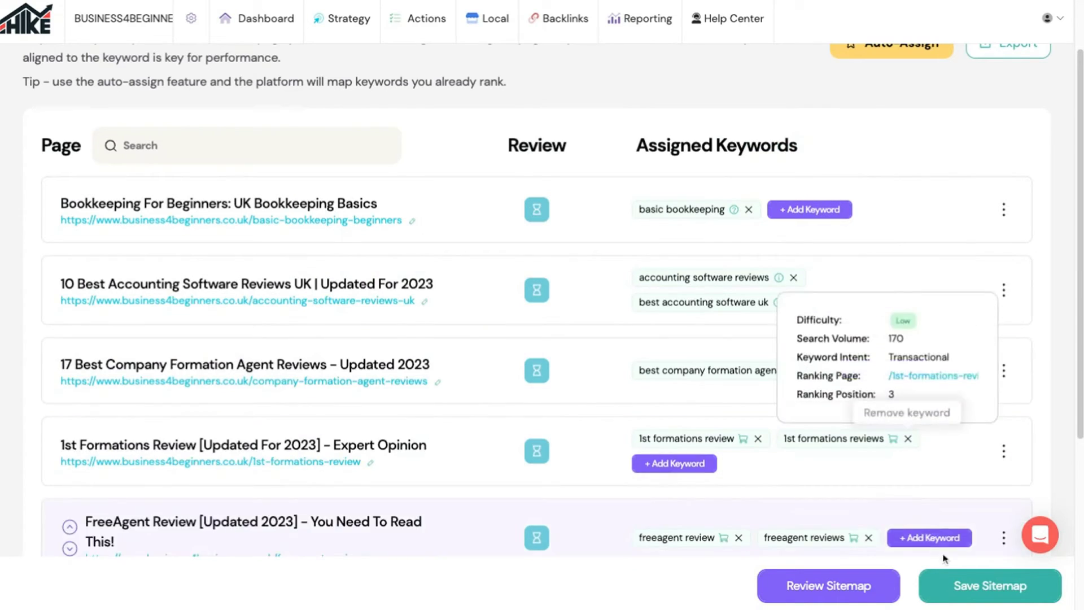
click(953, 594)
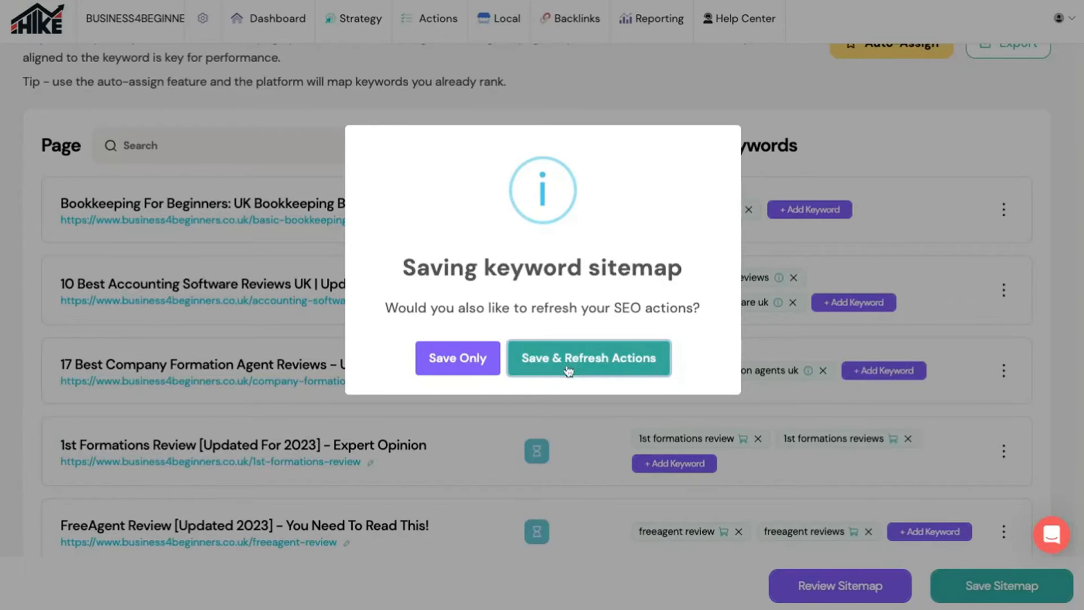
click(489, 371)
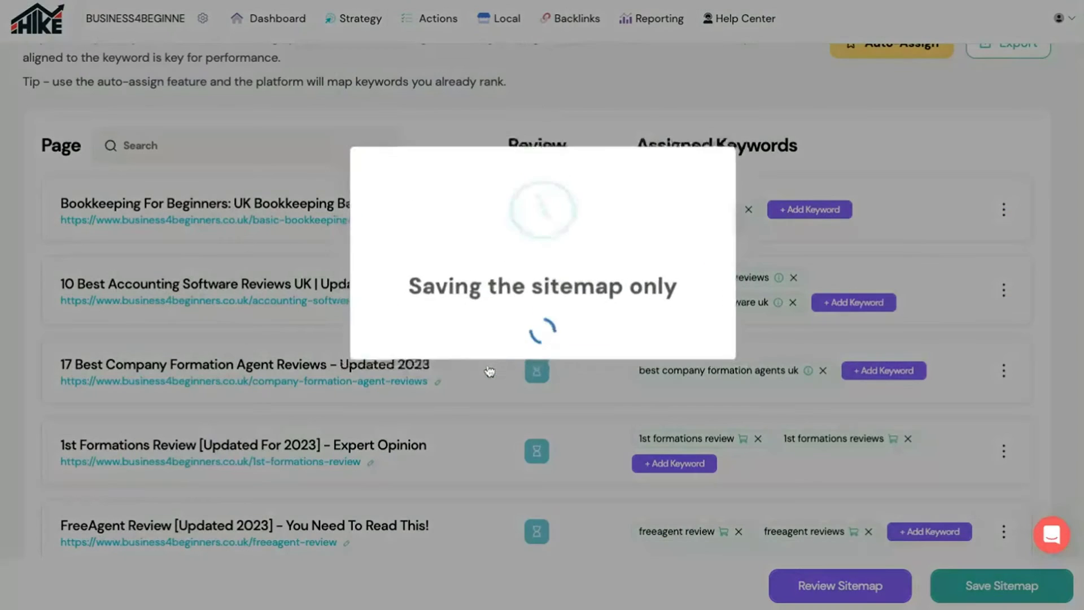
click(555, 383)
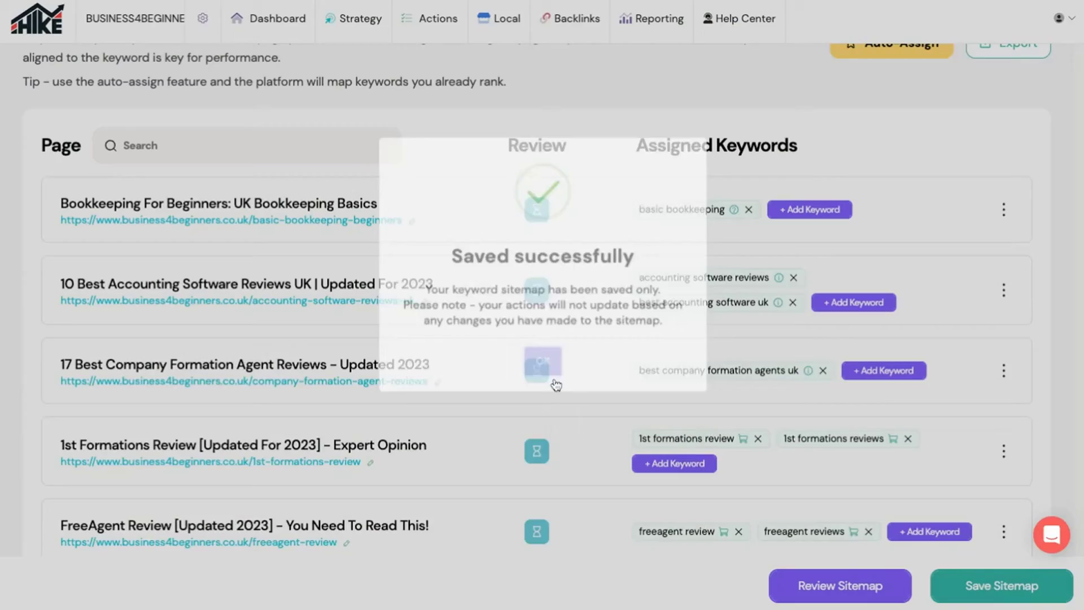
Go to Strategy > Content Strategy to view blog topic ideas.
click(366, 24)
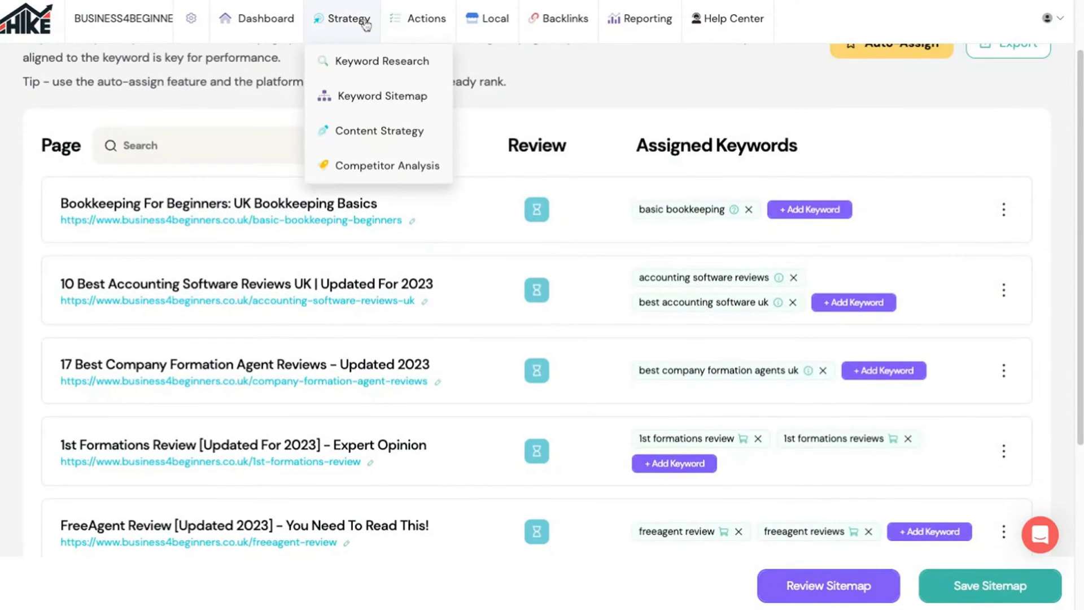
click(390, 132)
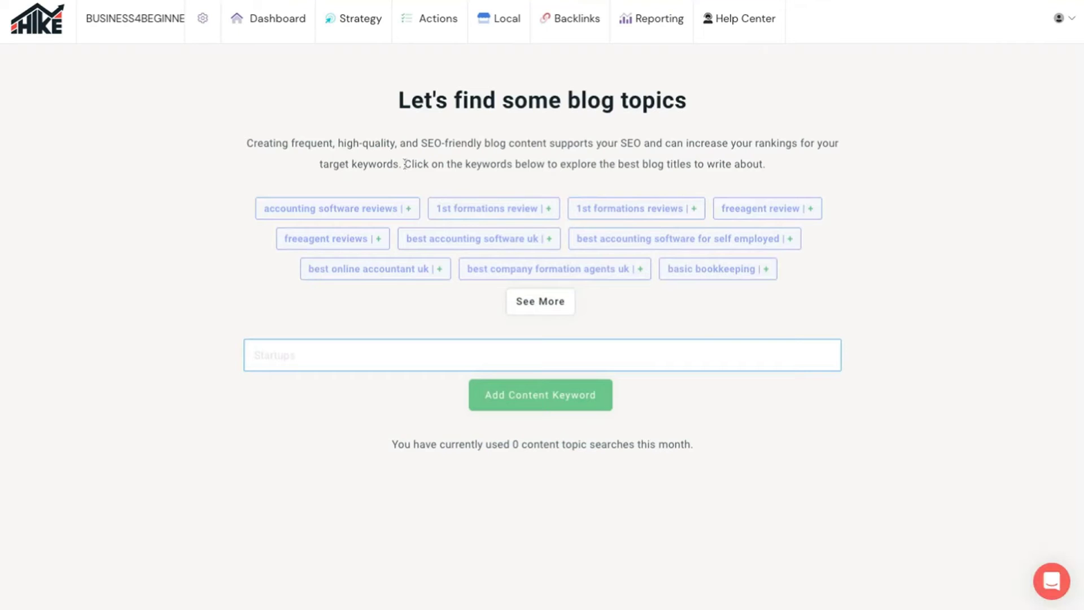
click(353, 34)
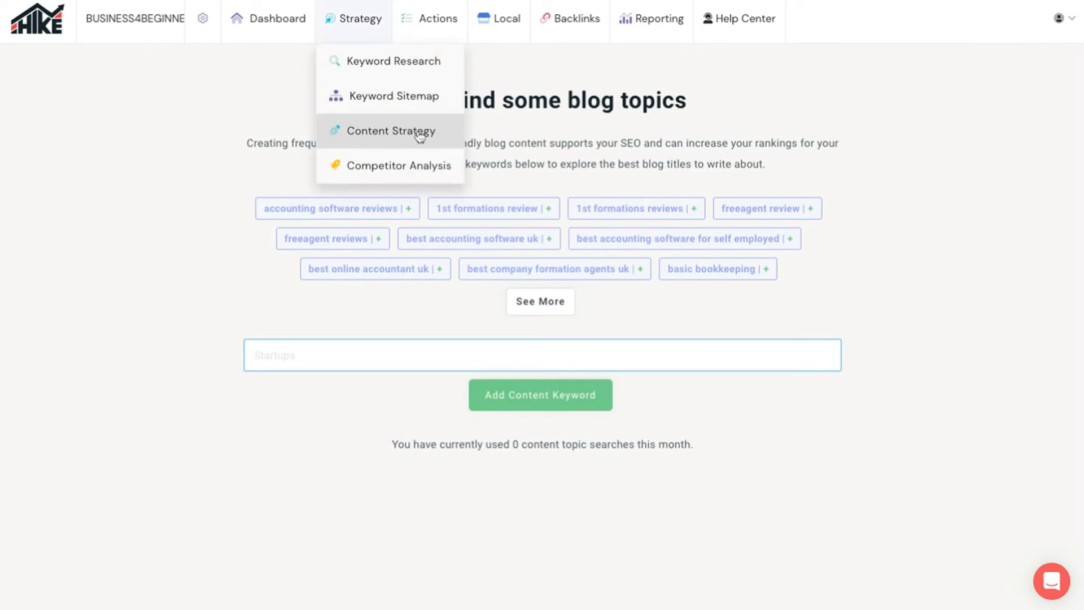
Open Competitor Analysis and scroll through startups.co.uk's ranking keywords.
click(437, 163)
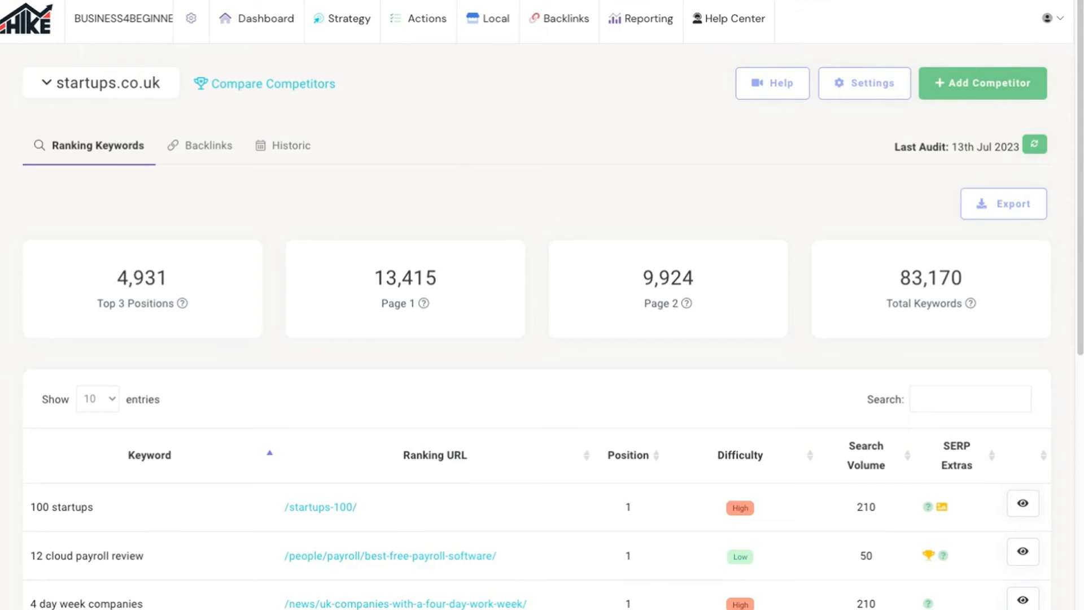
scroll(489, 196, down, 1)
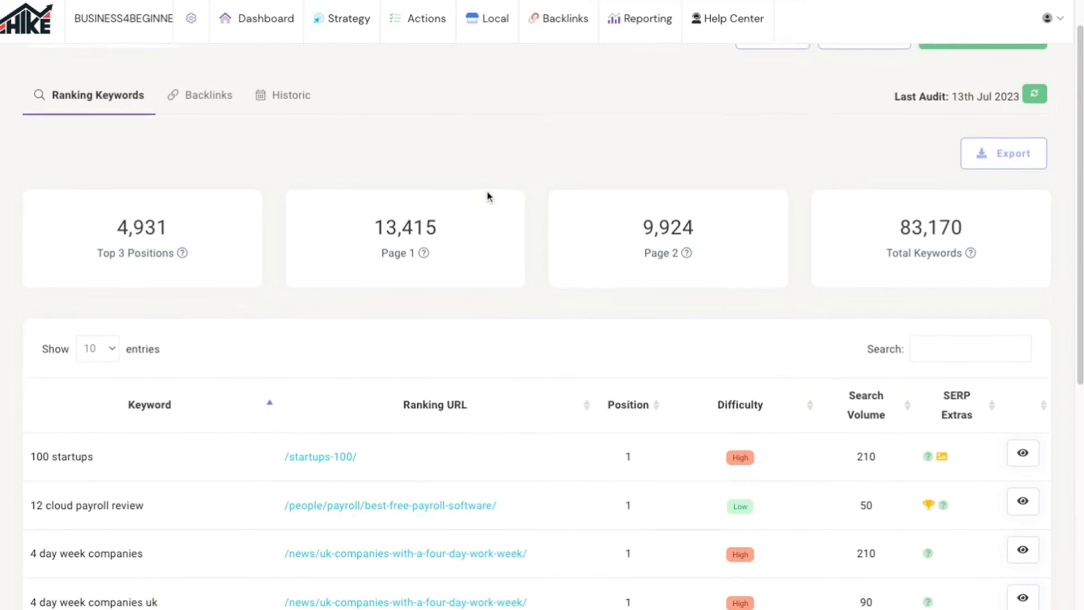
scroll(489, 196, down, 3)
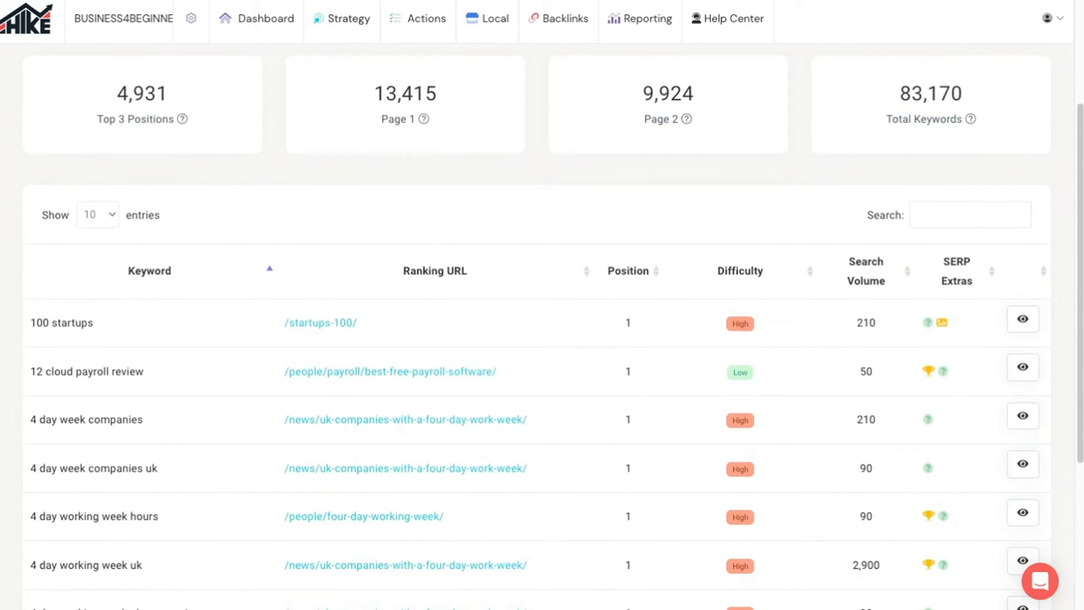
scroll(542, 305, up, 4)
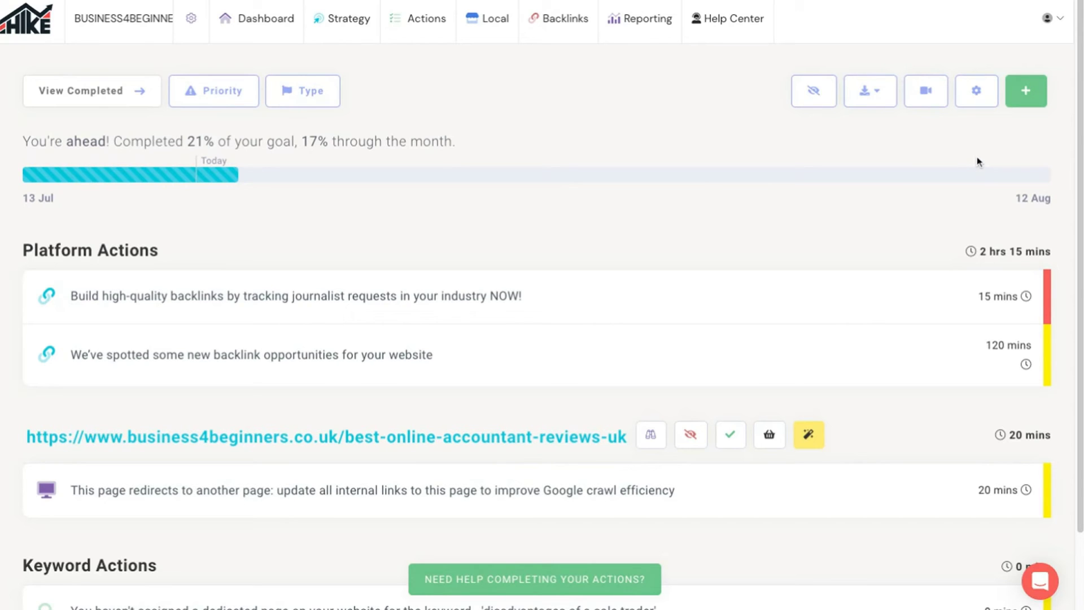
Check the crawl and hours-per-month settings, then return to the Actions list.
click(978, 97)
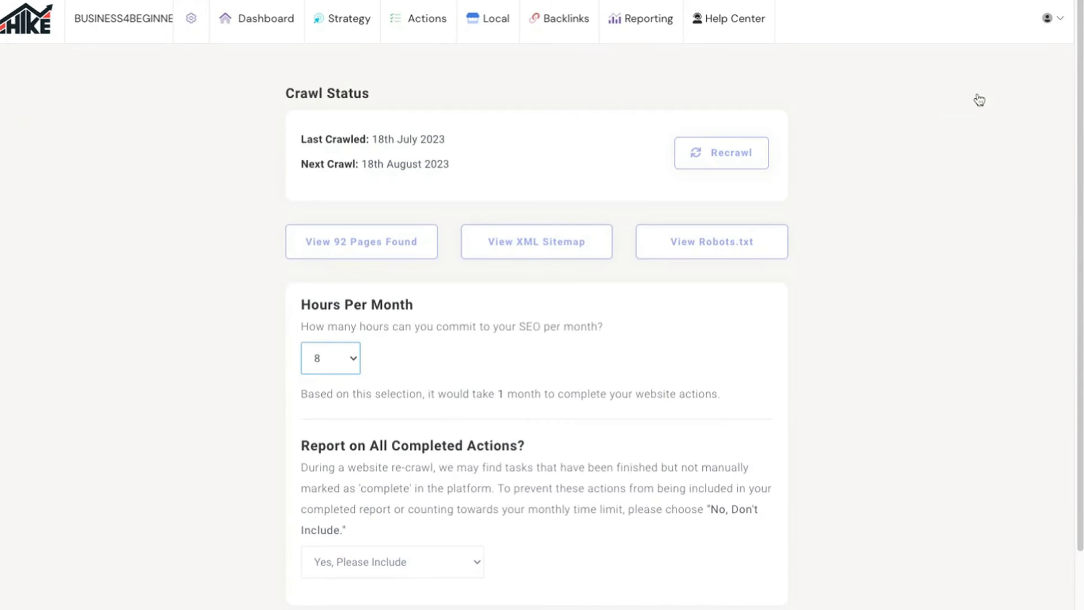
click(26, 1)
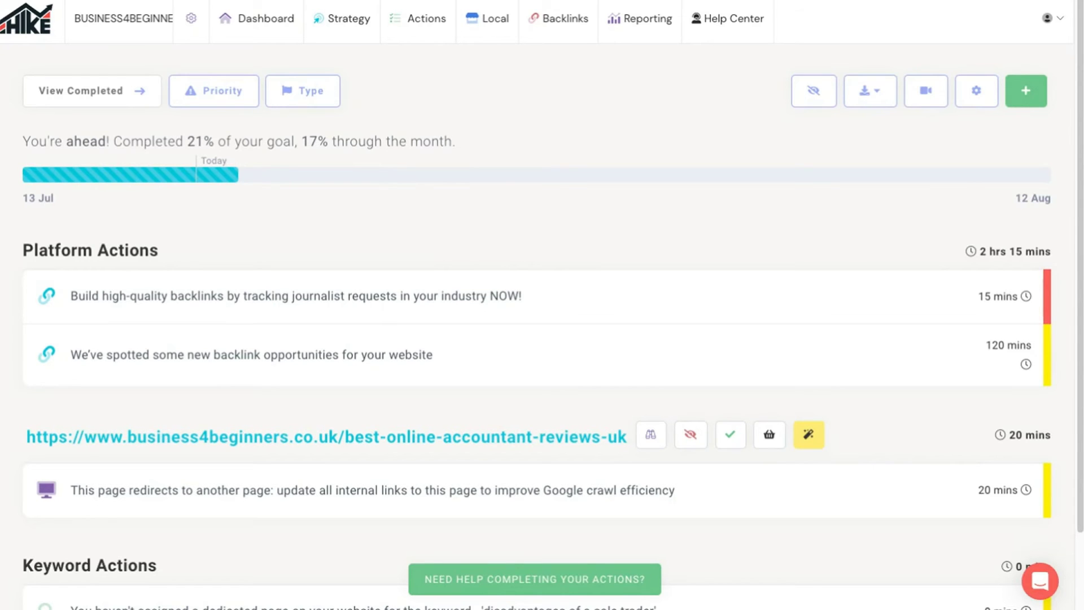
scroll(503, 235, down, 2)
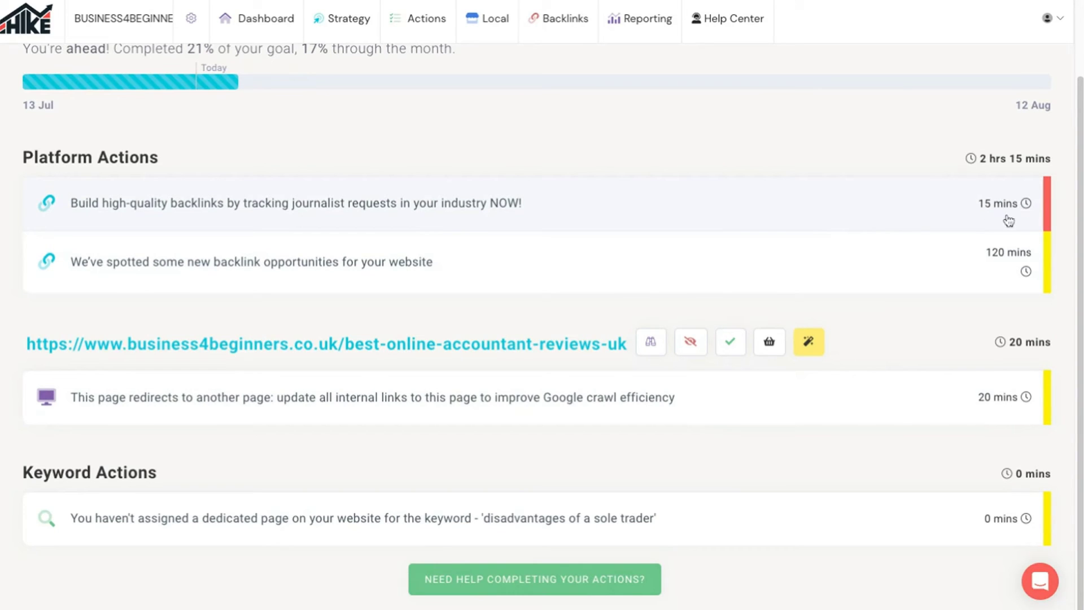
Expand the journalist-requests backlink action and read its why and how tabs.
click(672, 221)
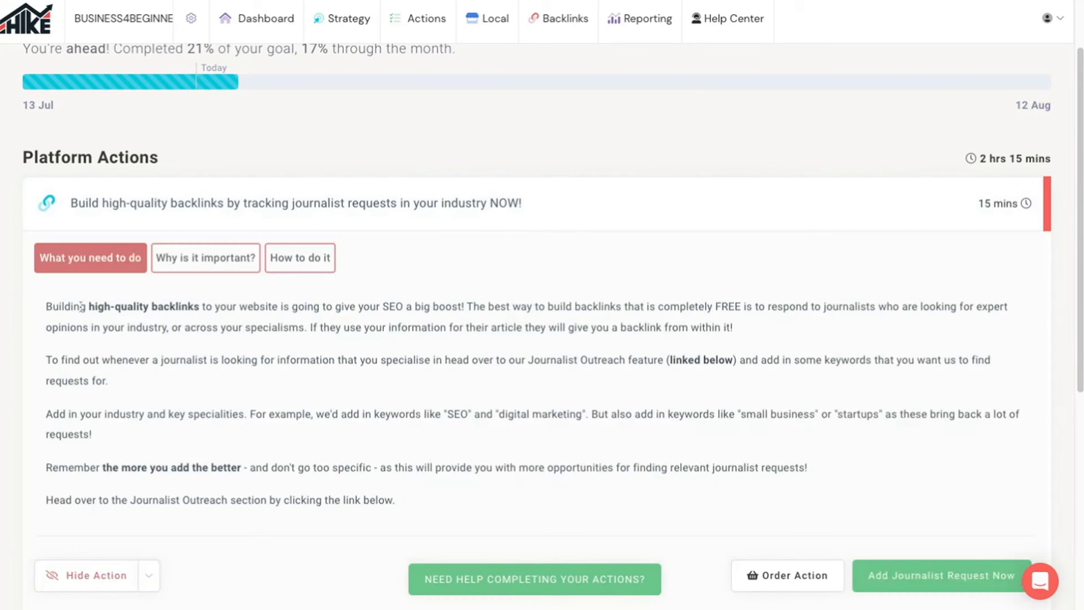
click(195, 267)
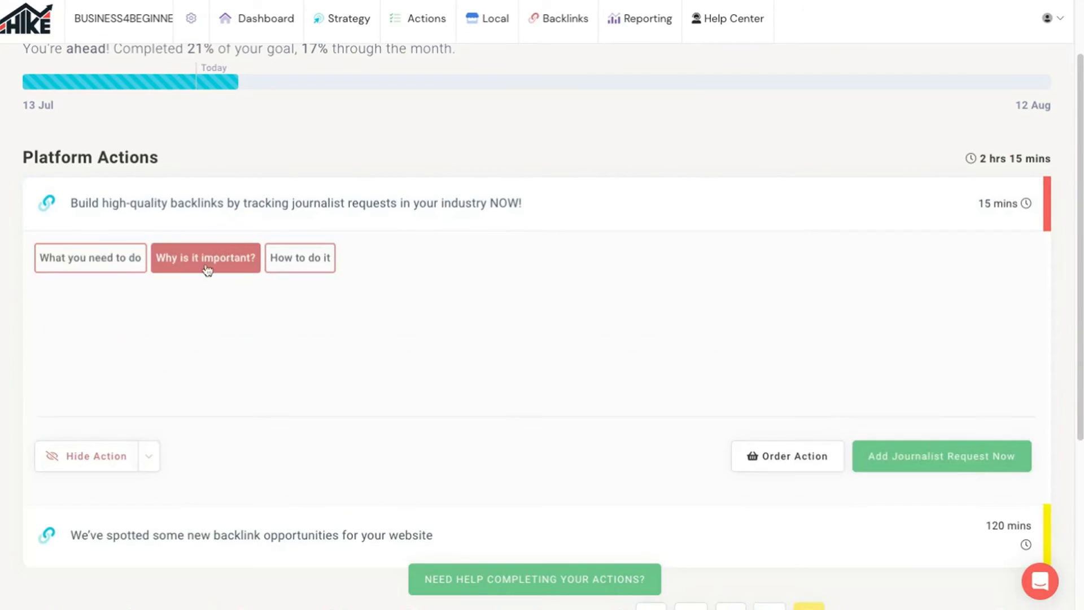
click(327, 263)
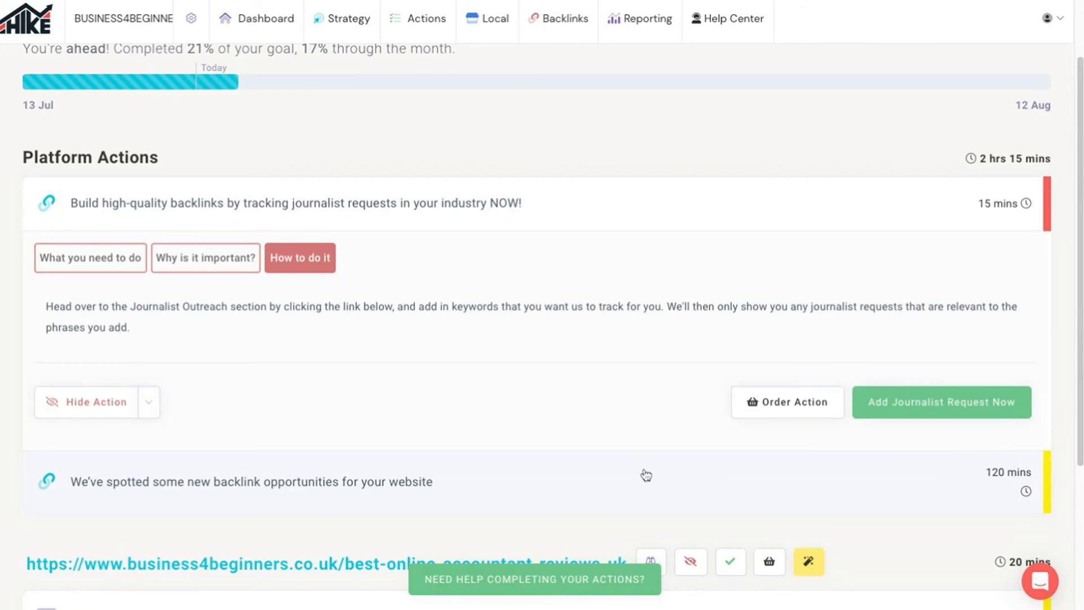
Expand the redirect internal-links action for the accountant reviews page.
scroll(638, 475, down, 4)
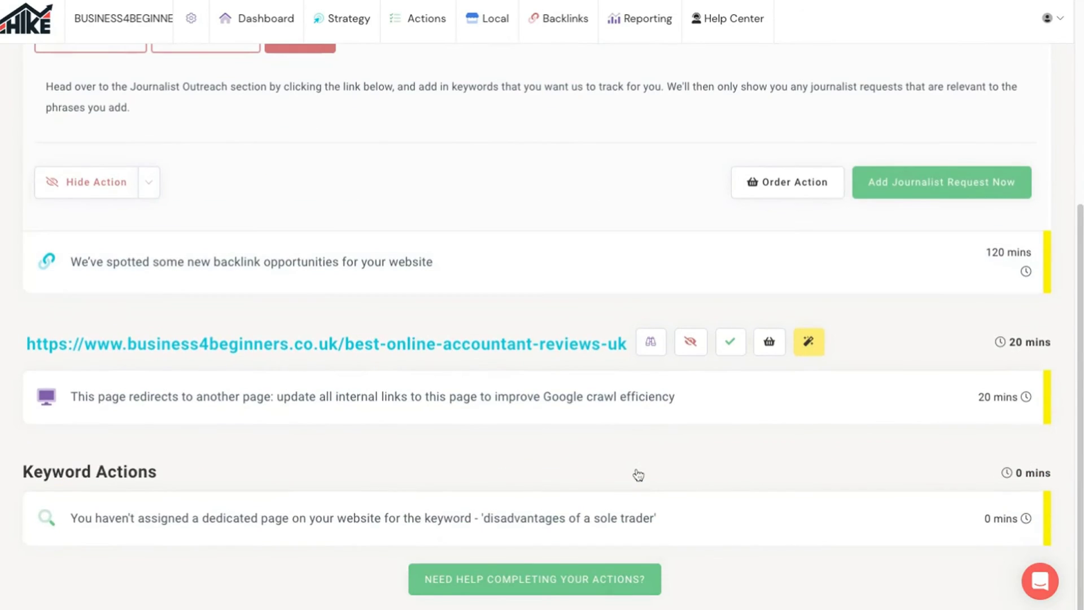
click(650, 412)
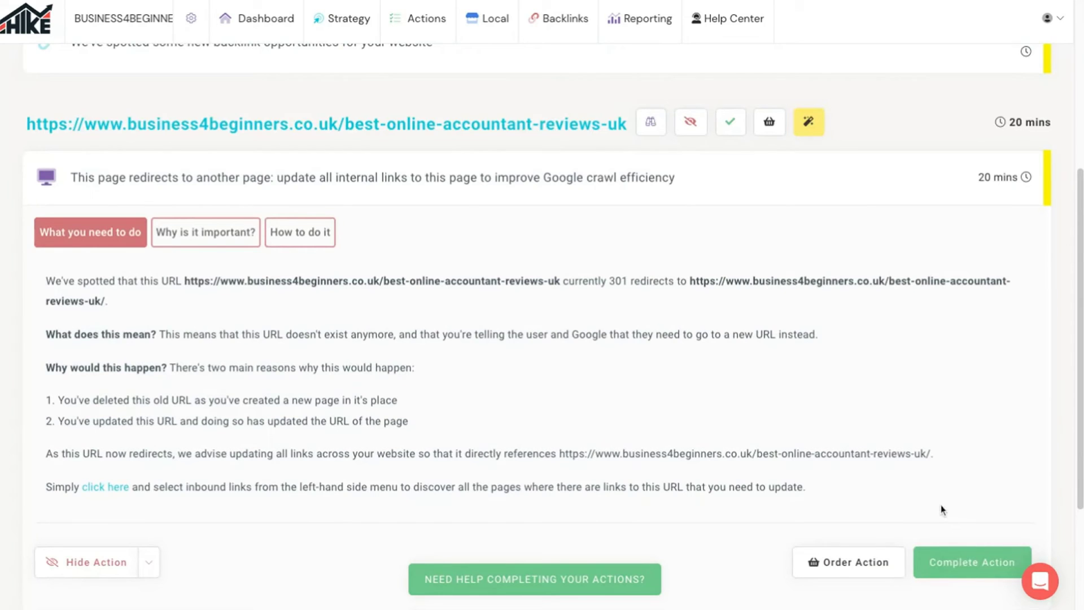
scroll(942, 505, down, 3)
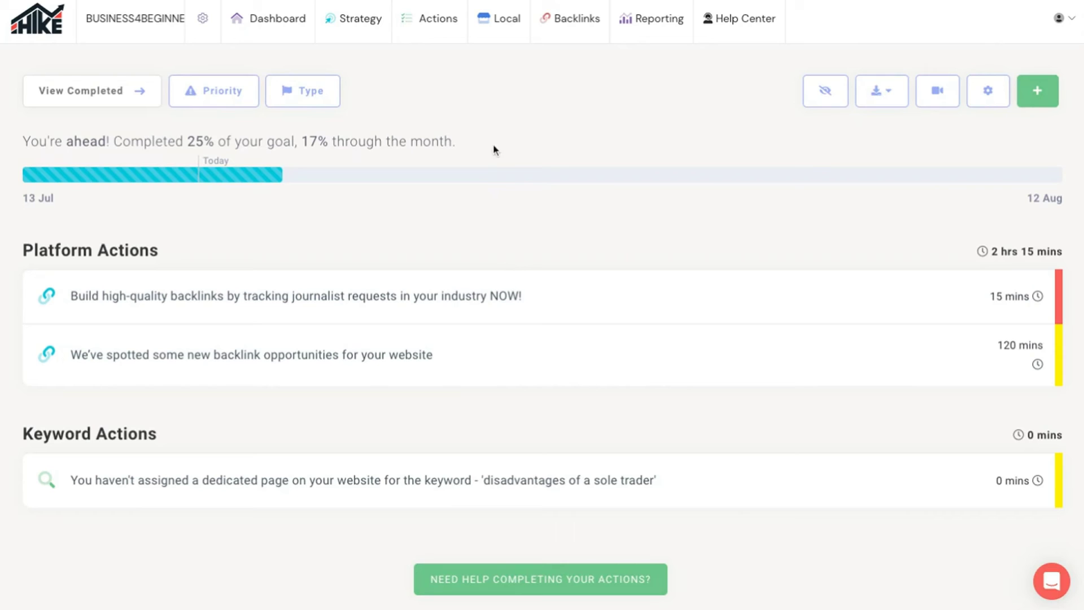
Open the Your Backlinks list of the site's existing backlinks.
mouse_move(514, 45)
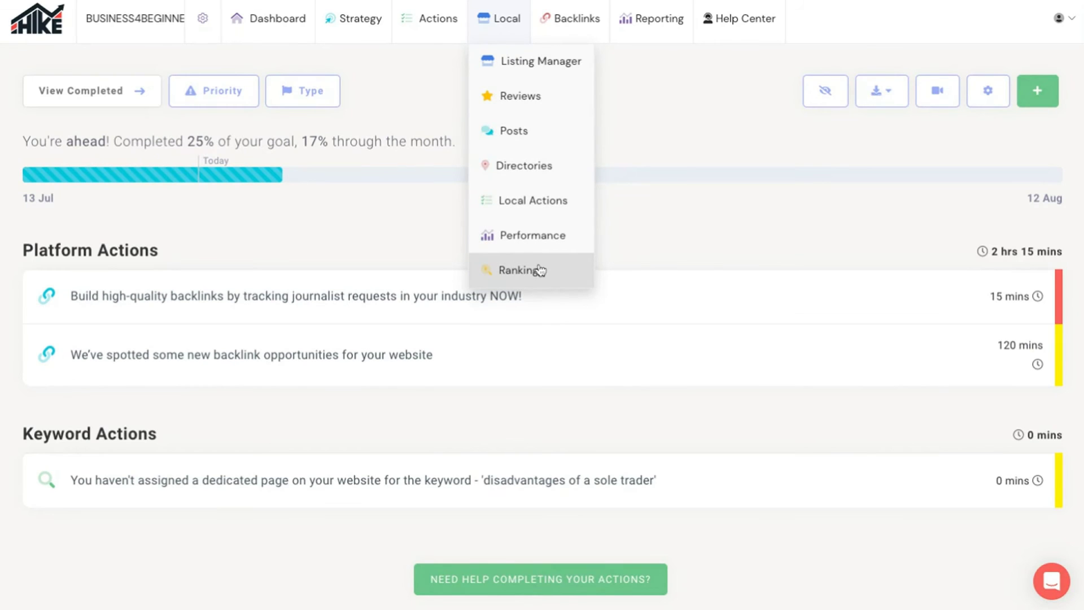
mouse_move(592, 40)
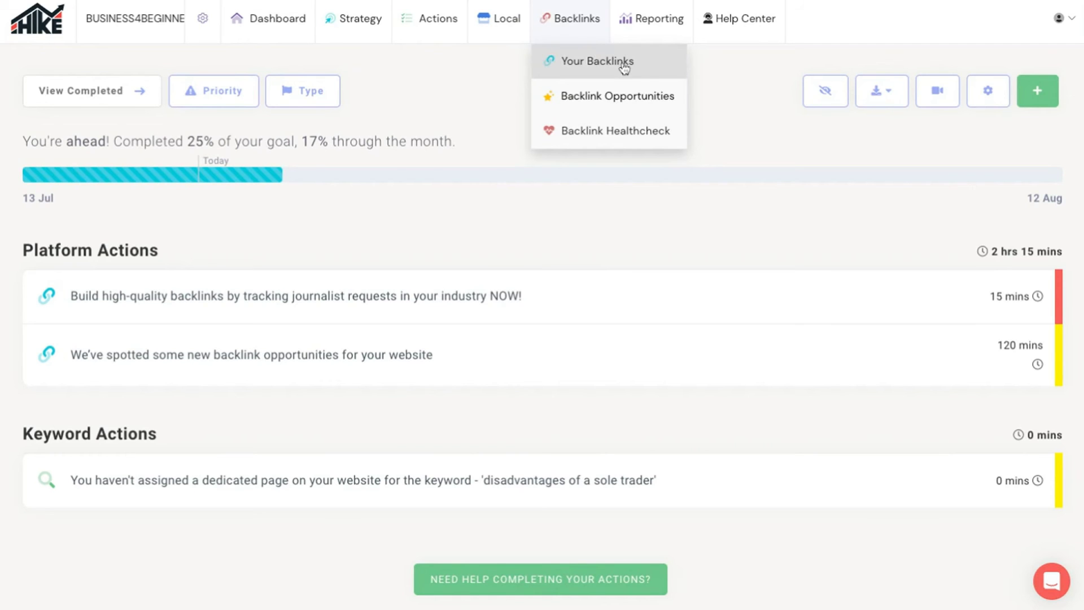
click(647, 68)
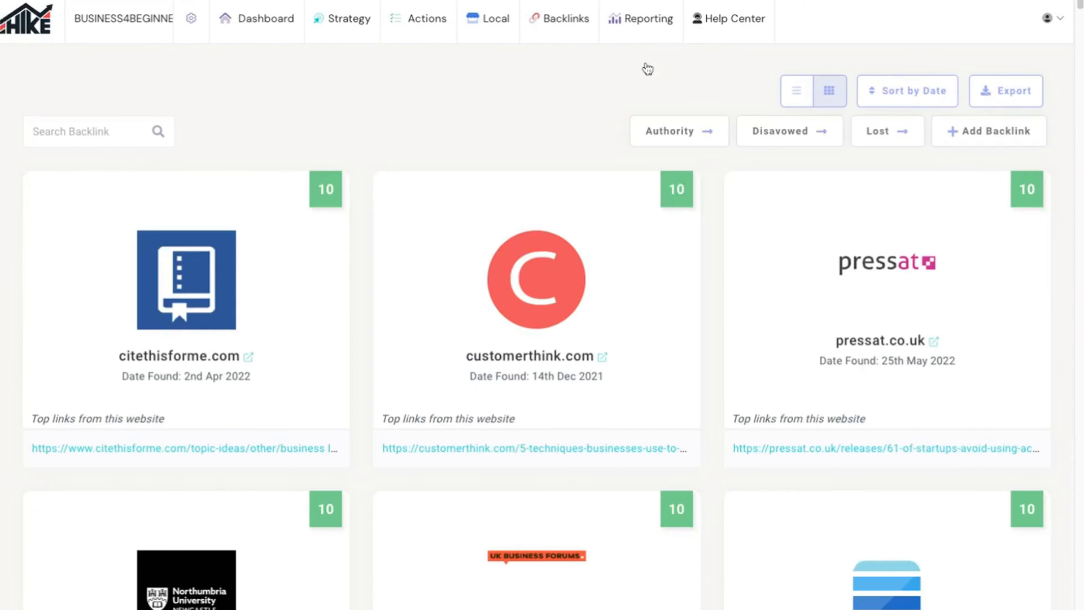
Open Competitor Opportunities, listing pending startups.co.uk links like en.wikipedia.org and bathspa.ac.uk.
mouse_move(551, 34)
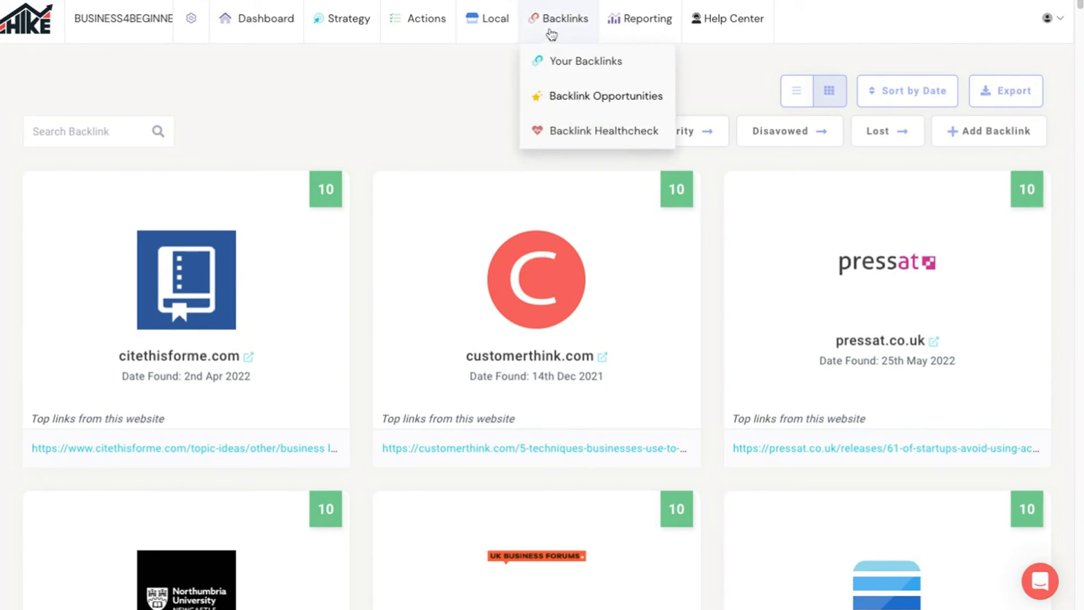
mouse_move(581, 94)
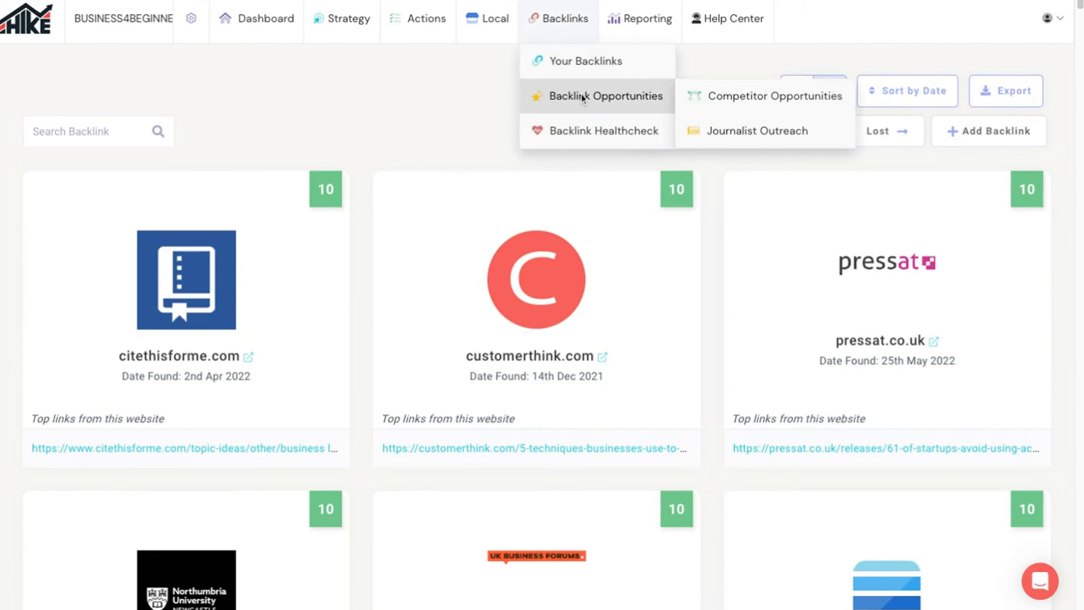
click(770, 106)
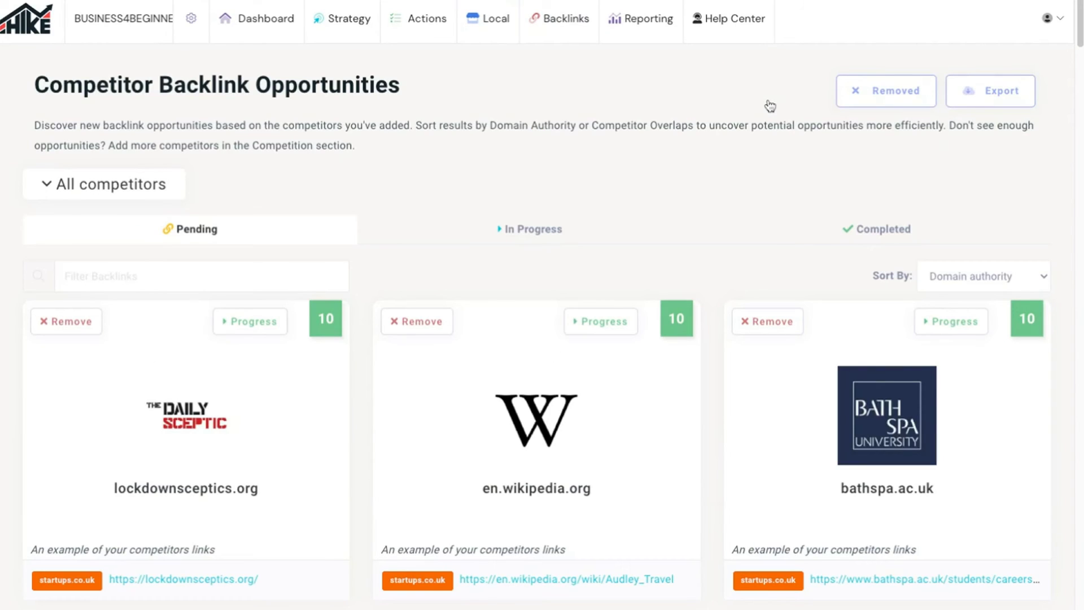
mouse_move(576, 36)
mouse_move(612, 94)
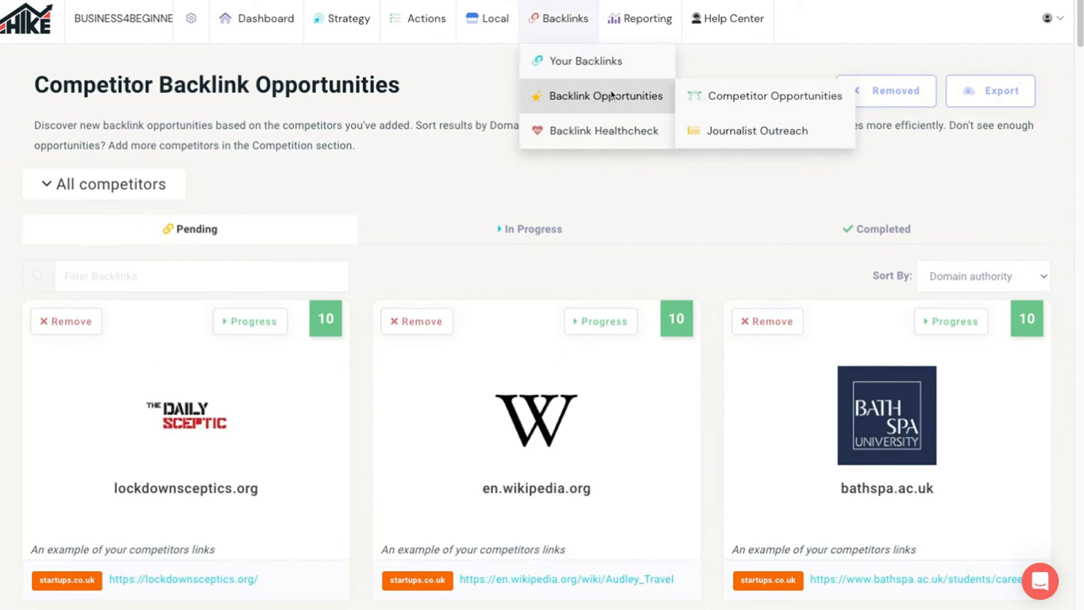
Open journalist outreach and filter the requests to 'review (63)'.
click(727, 135)
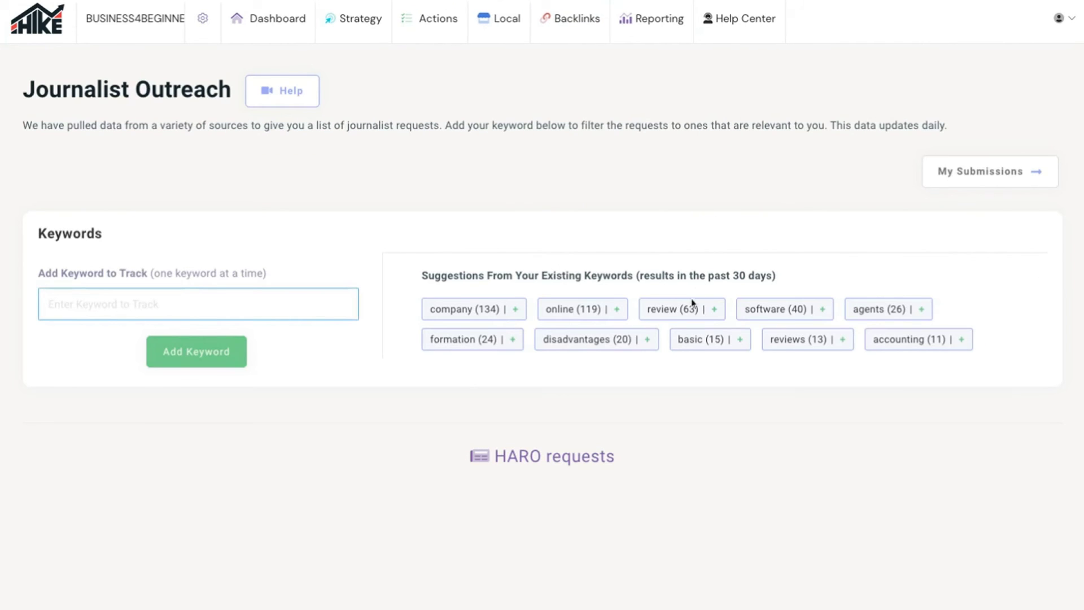
click(669, 312)
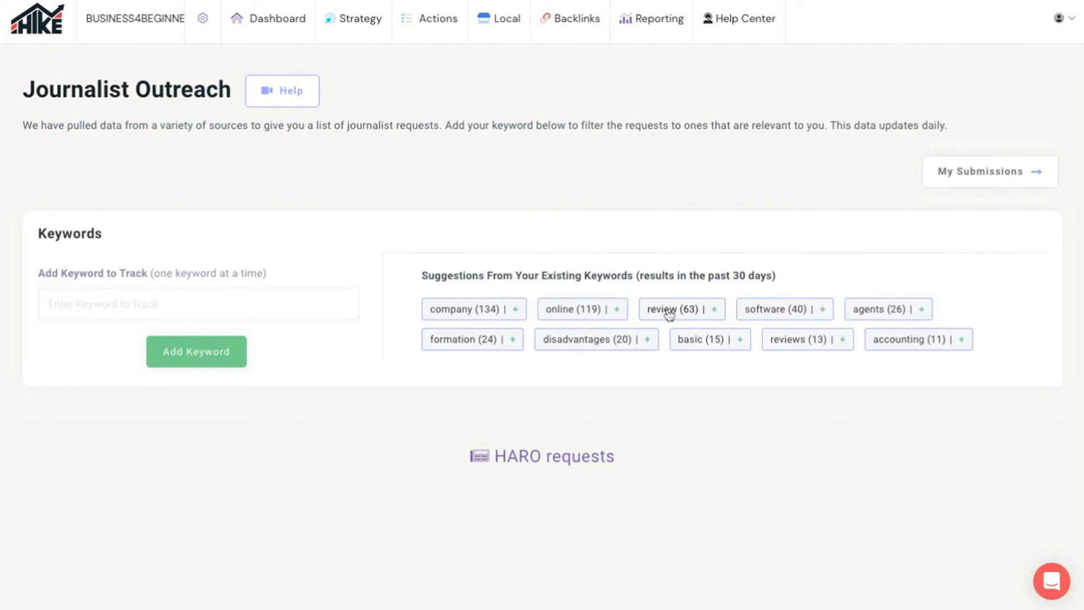
scroll(668, 315, down, 5)
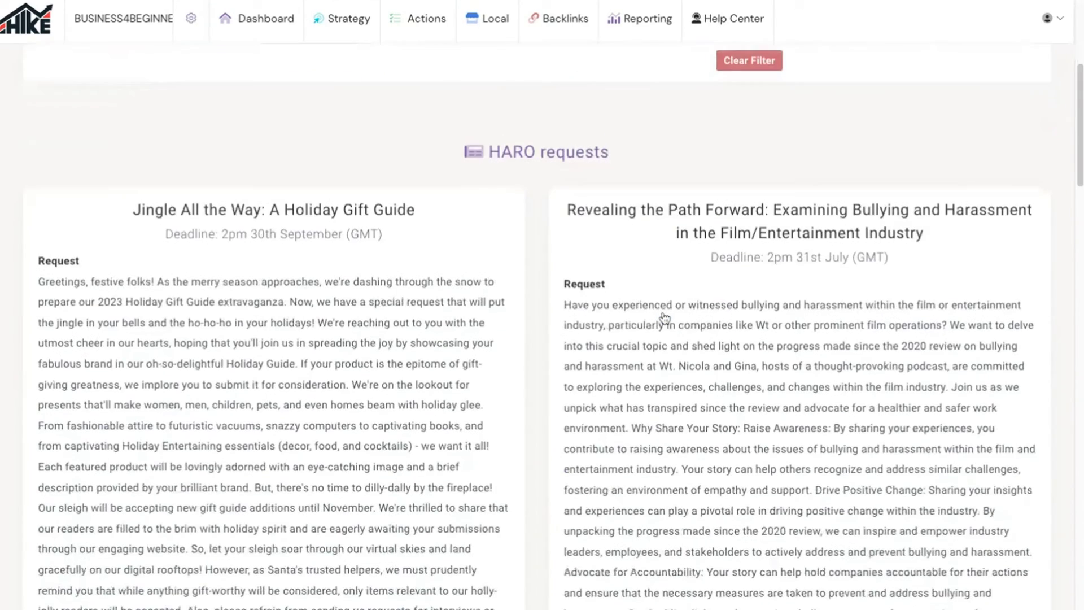
scroll(665, 317, down, 8)
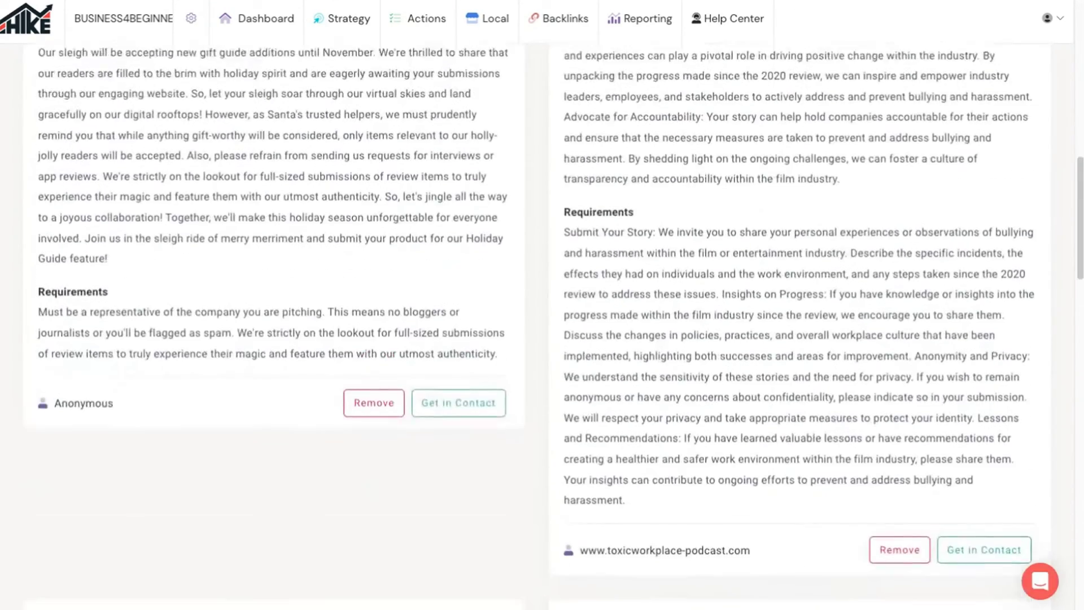
scroll(664, 318, down, 5)
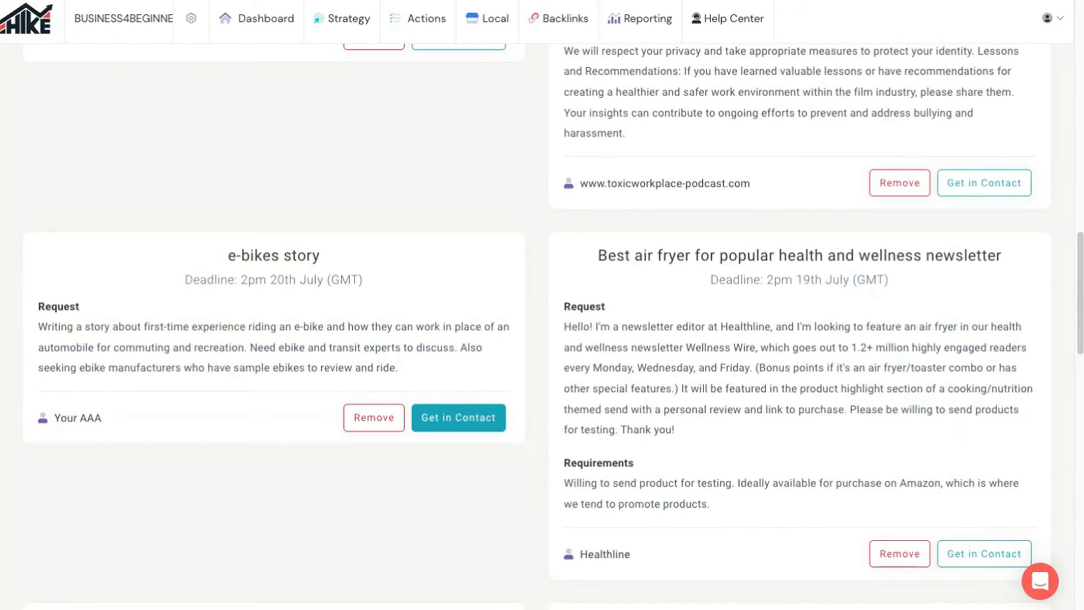
Start a response to the e-bikes story request, opening its pre-filled email form.
click(459, 417)
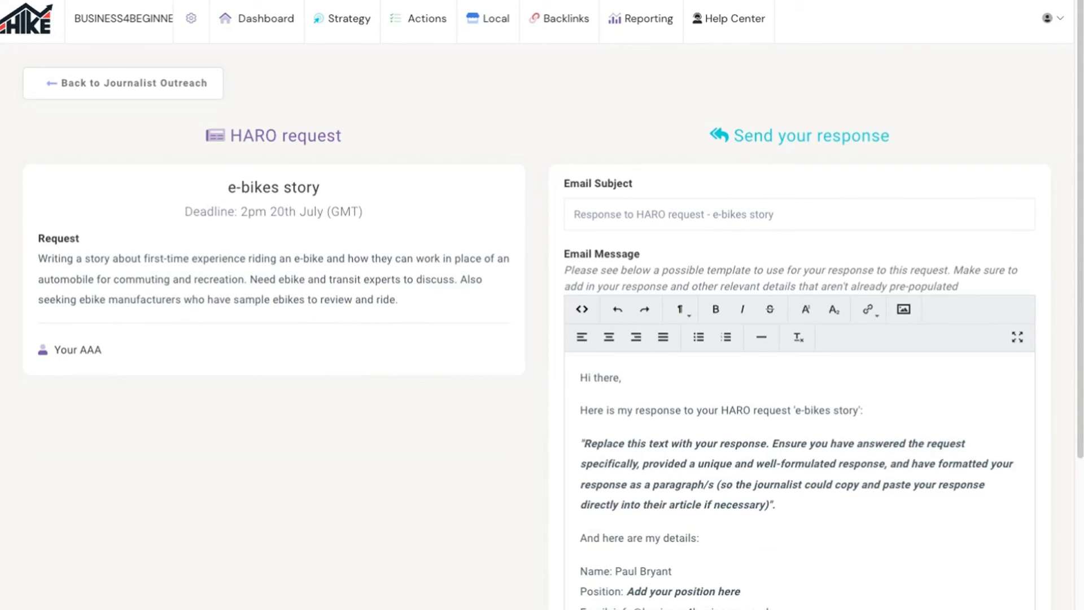
scroll(777, 310, down, 3)
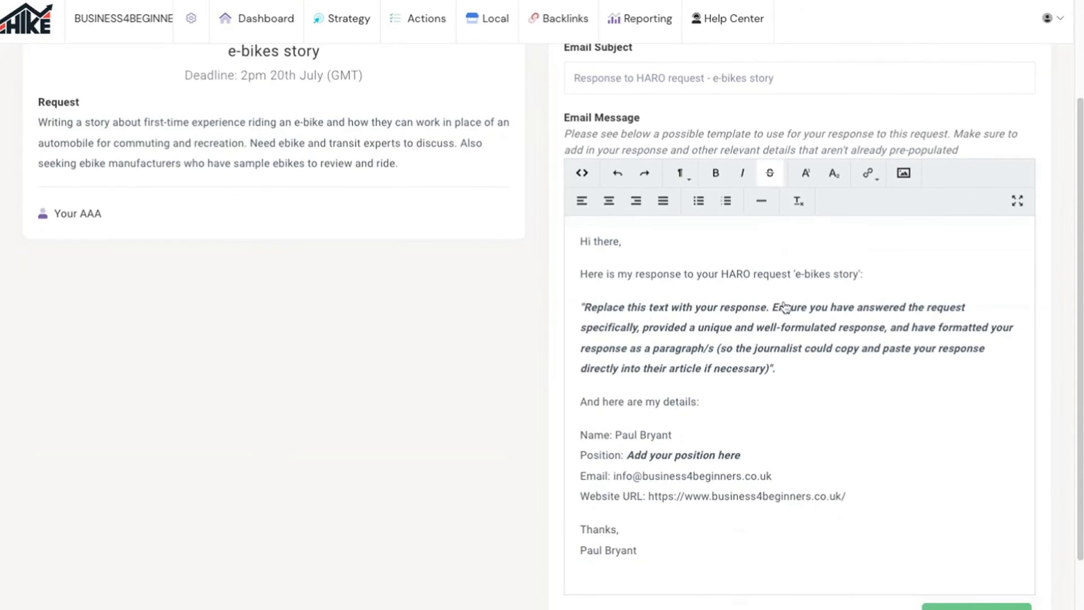
scroll(786, 308, down, 1)
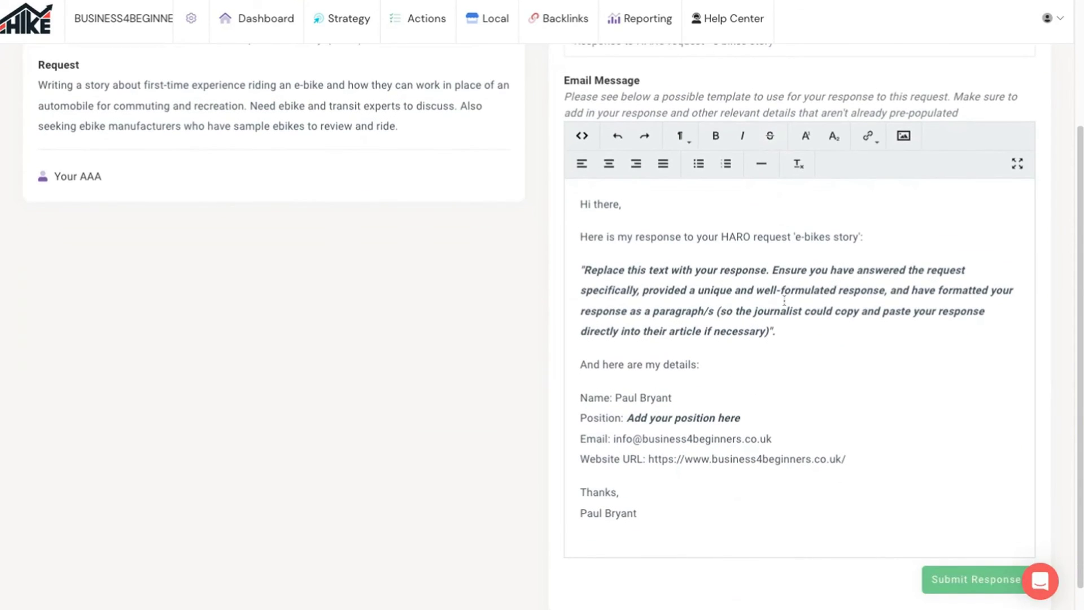
scroll(785, 301, up, 4)
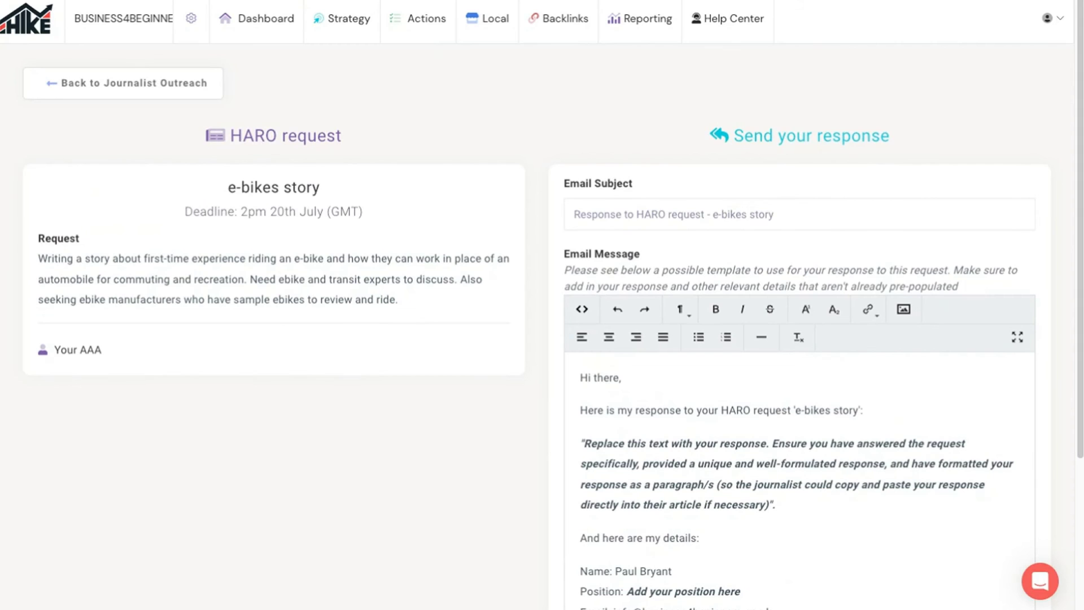
Open Reporting > Traffic and review 8,960 visitors, 6,067 clicks and 844,130 impressions.
mouse_move(652, 37)
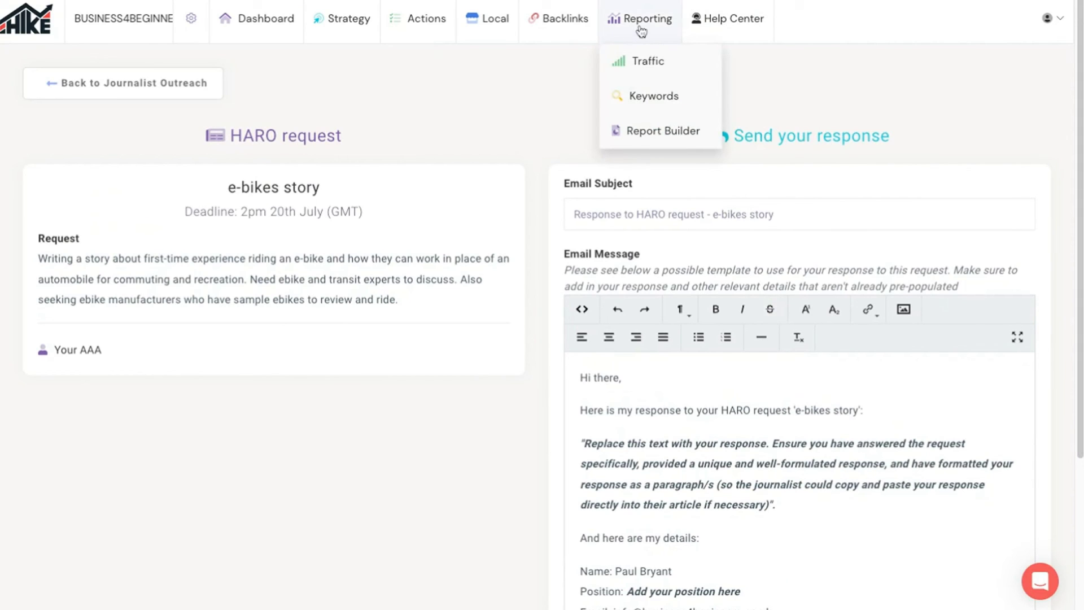
click(690, 68)
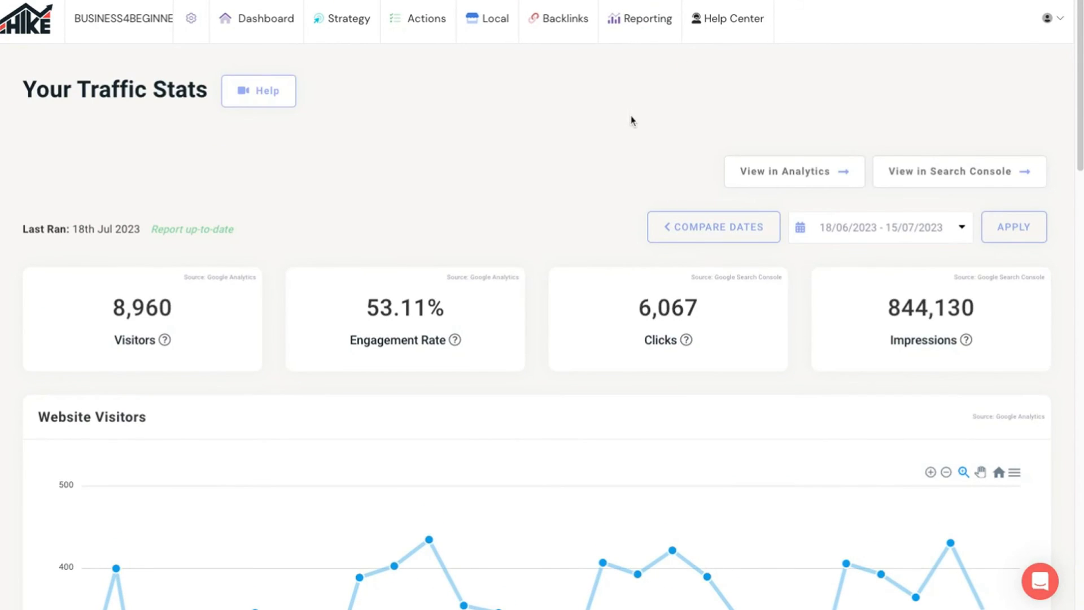
scroll(1081, 74, down, 10)
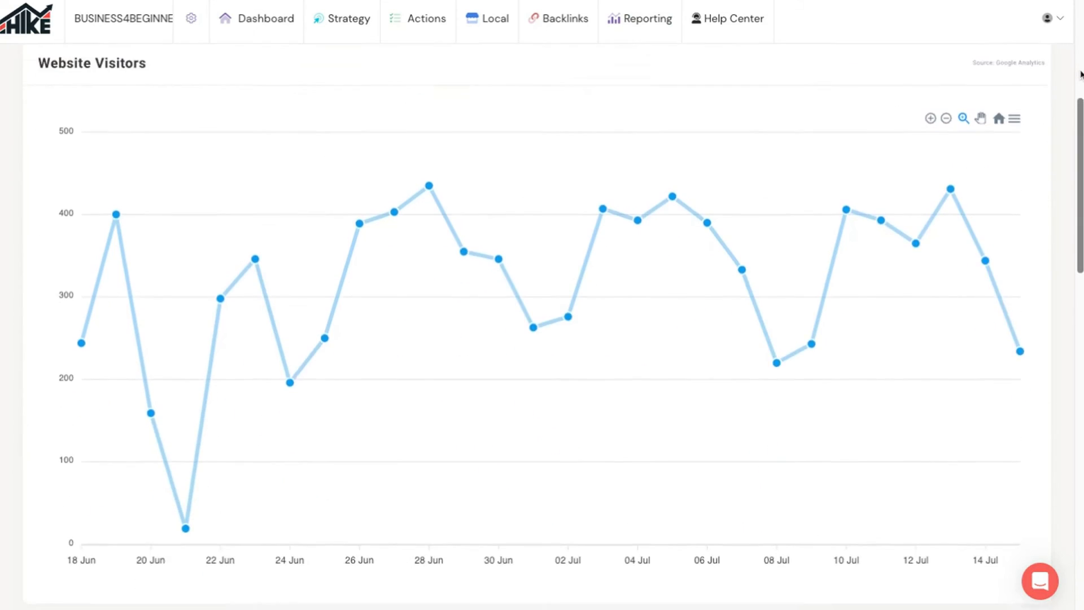
scroll(1082, 75, down, 15)
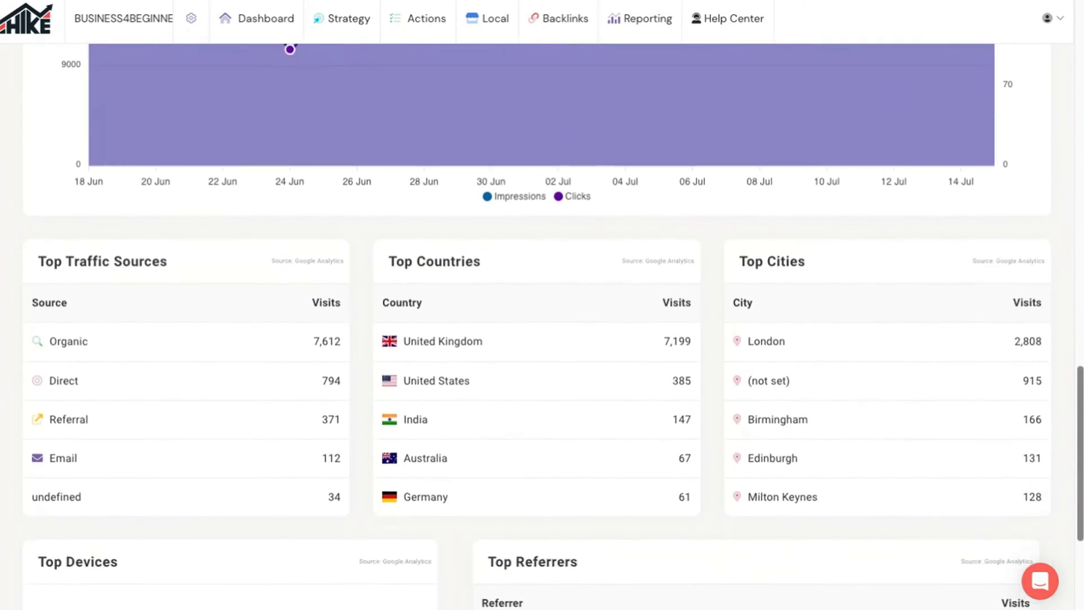
scroll(542, 328, down, 3)
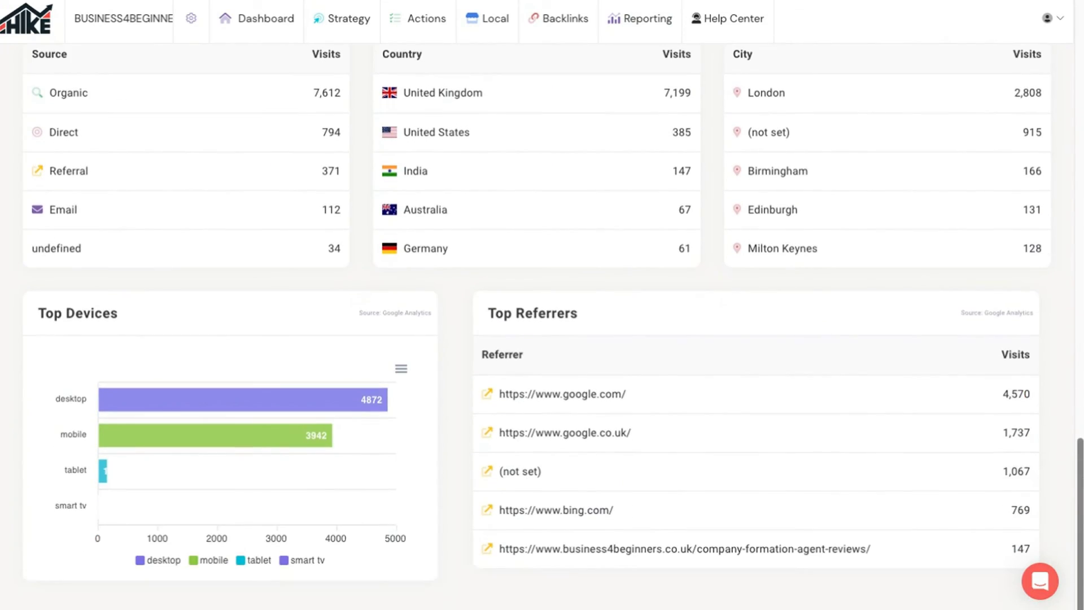
scroll(542, 327, up, 12)
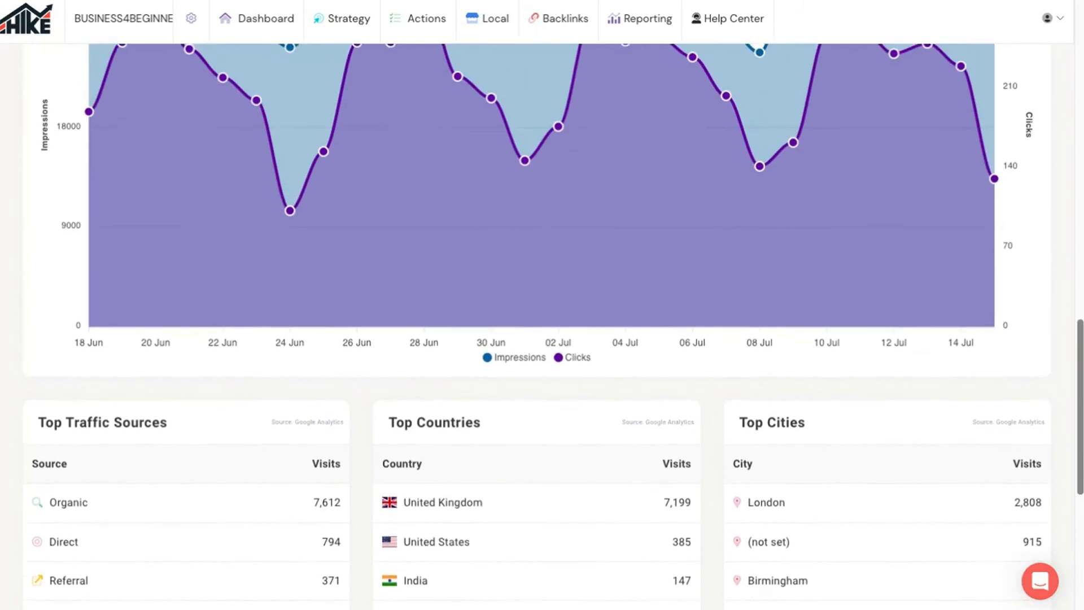
scroll(484, 74, up, 14)
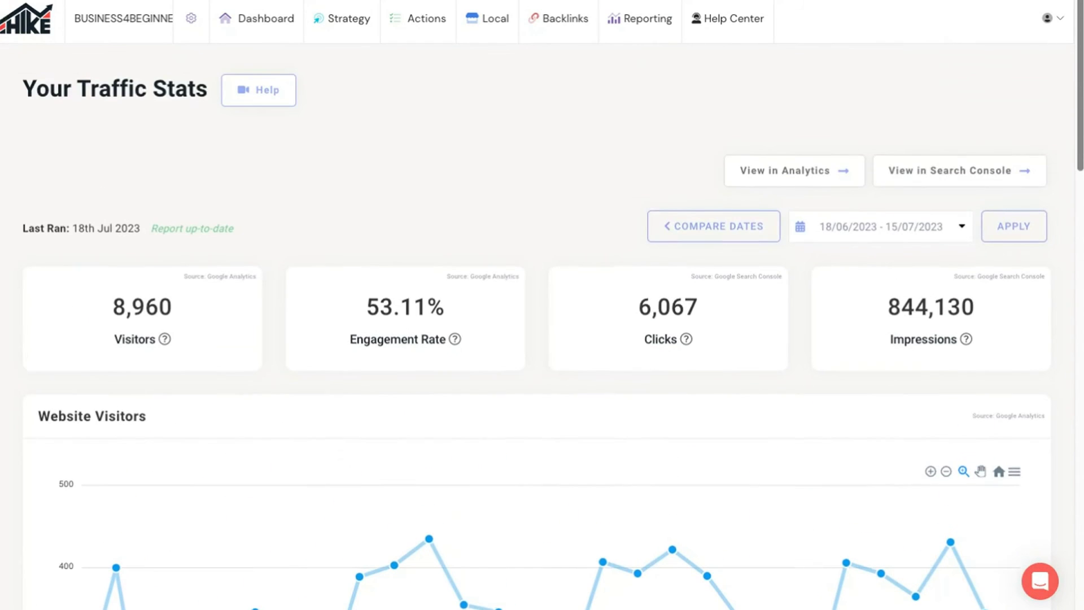
Open the Keywords report and view 'best online accountant uk' analysis with its top 10 competitors.
click(644, 28)
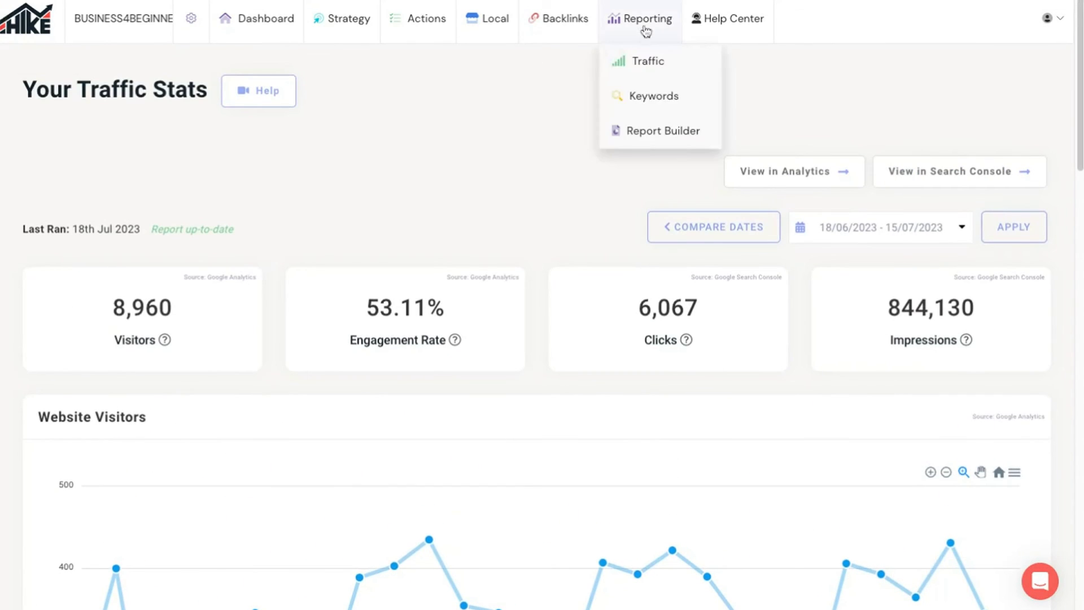
click(656, 100)
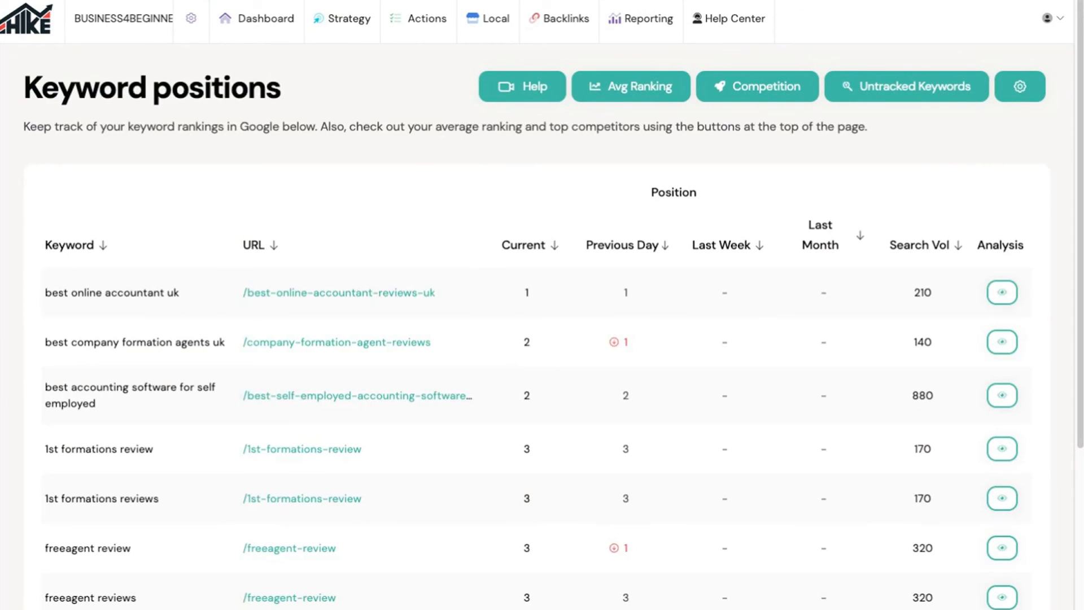
scroll(1082, 159, down, 2)
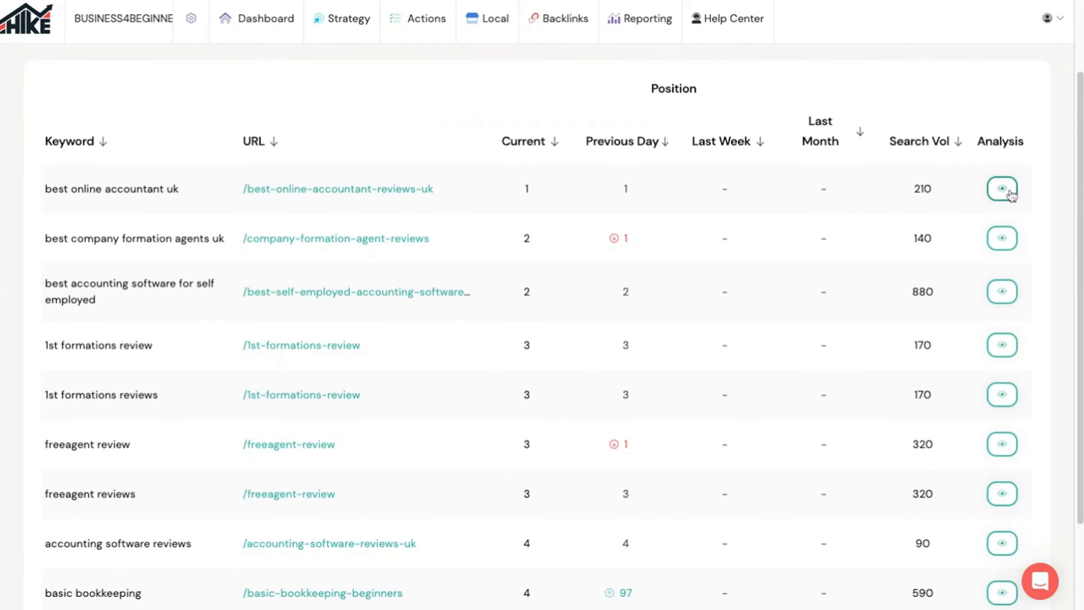
click(1008, 193)
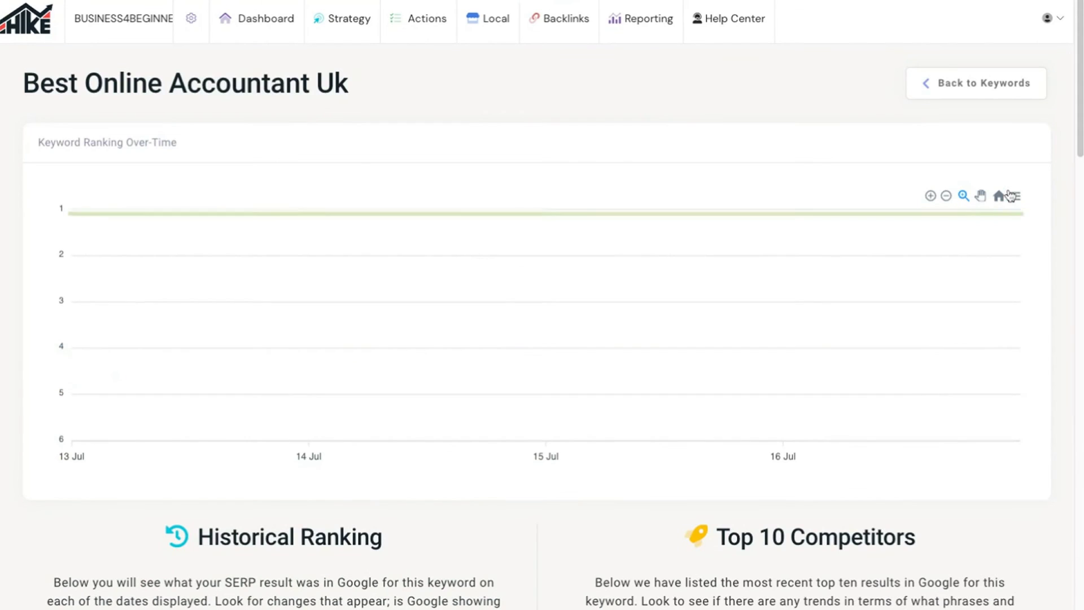
scroll(1082, 135, down, 5)
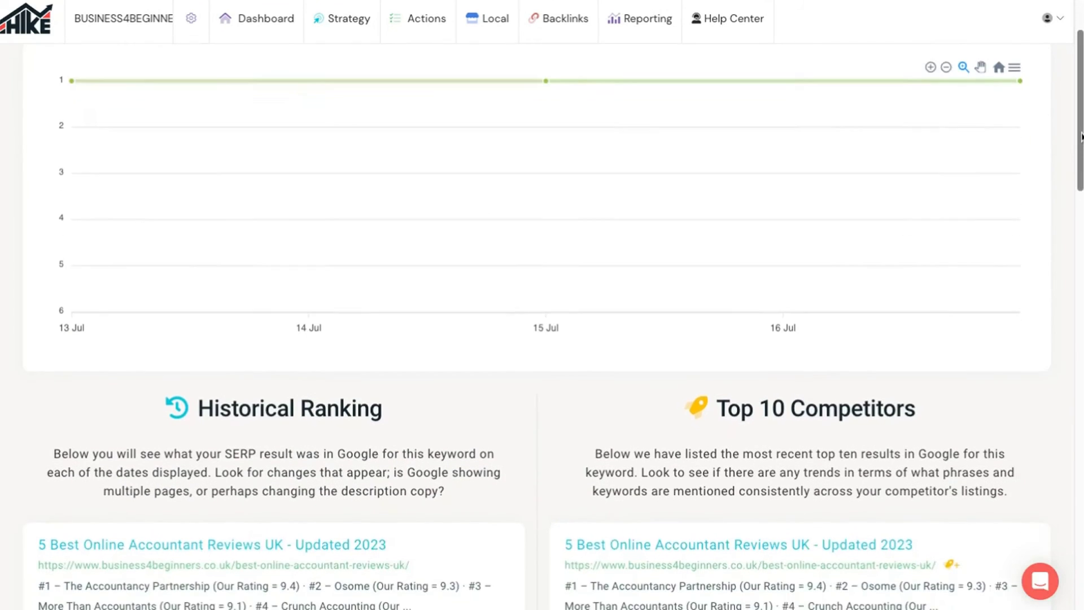
scroll(1082, 136, down, 7)
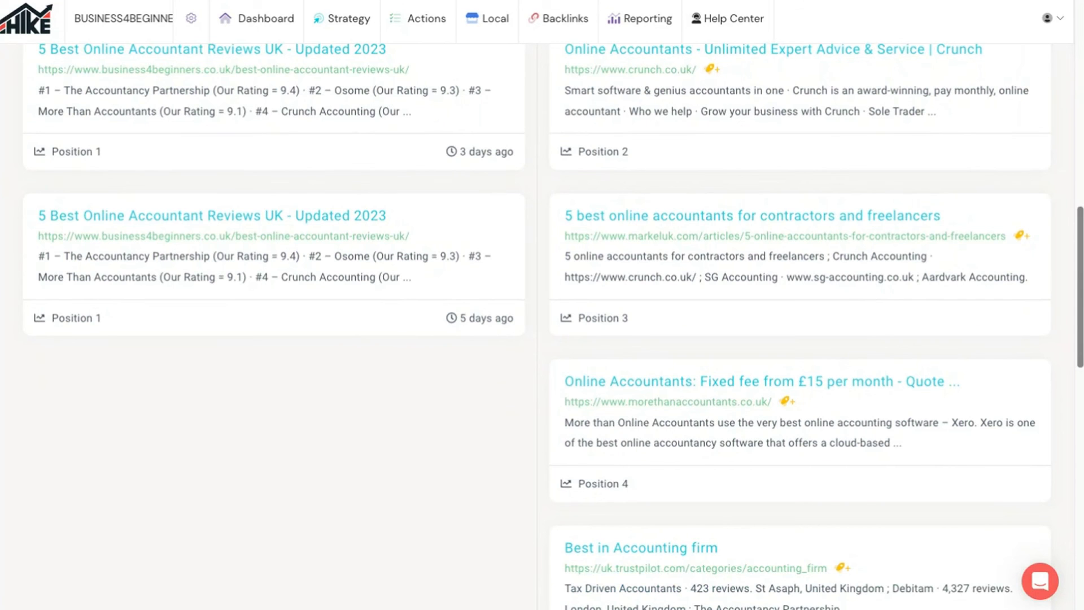
Return to the Hike SEO dashboard showing the Getting Started guide and keyword rankings chart.
click(244, 22)
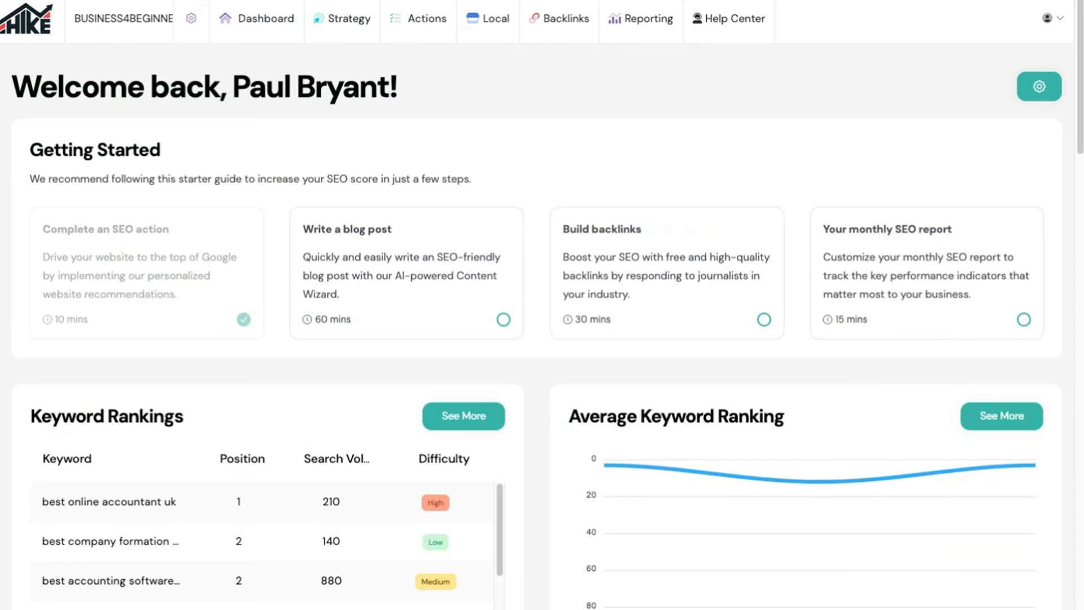